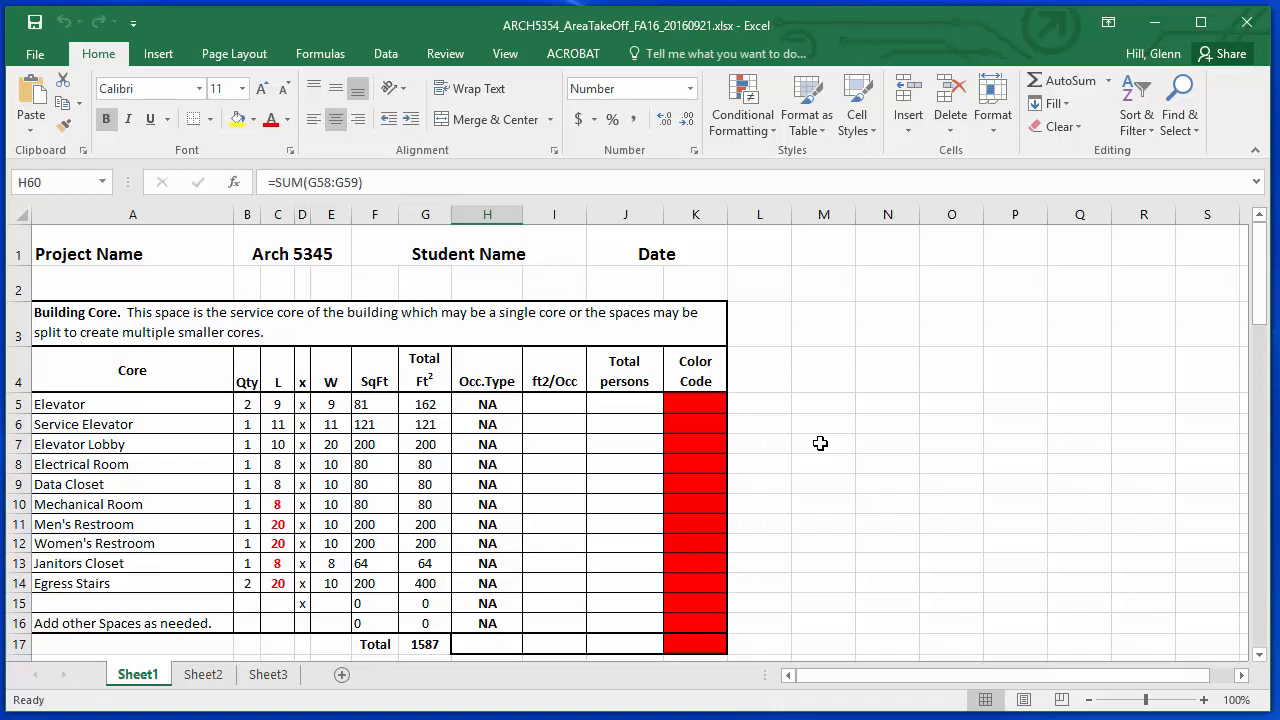
left_click(817, 546)
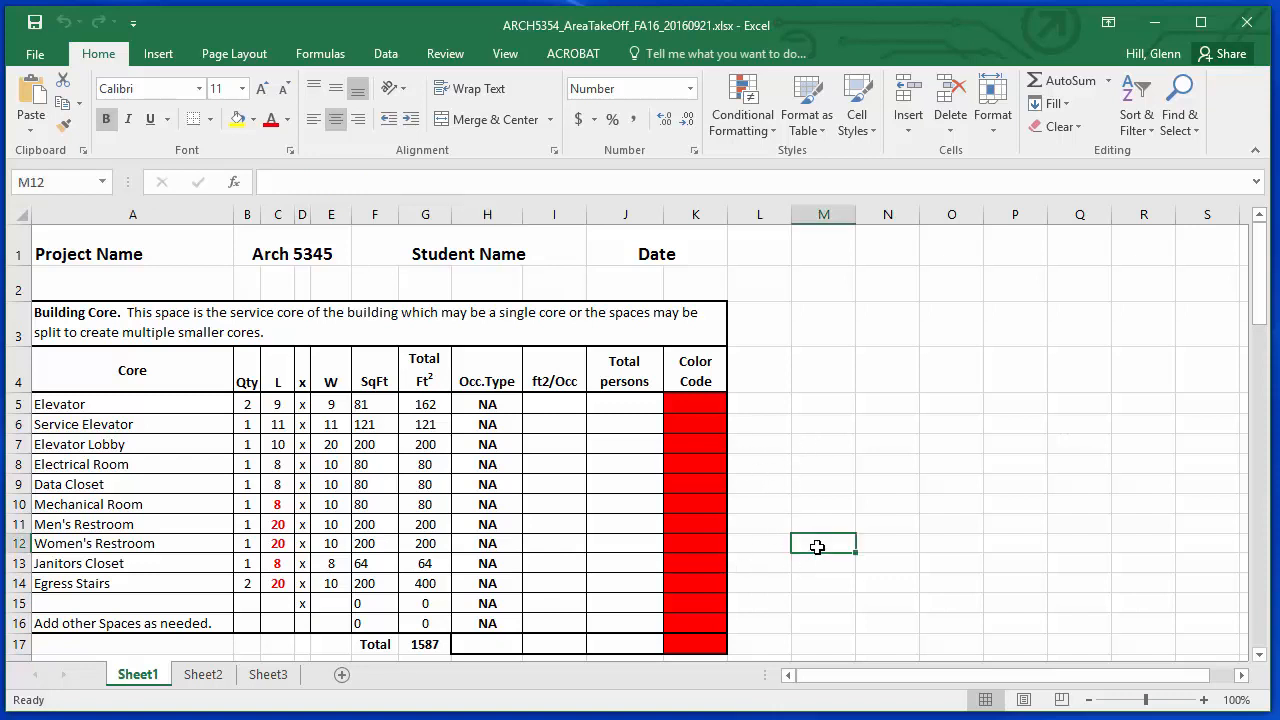
left_click(776, 505)
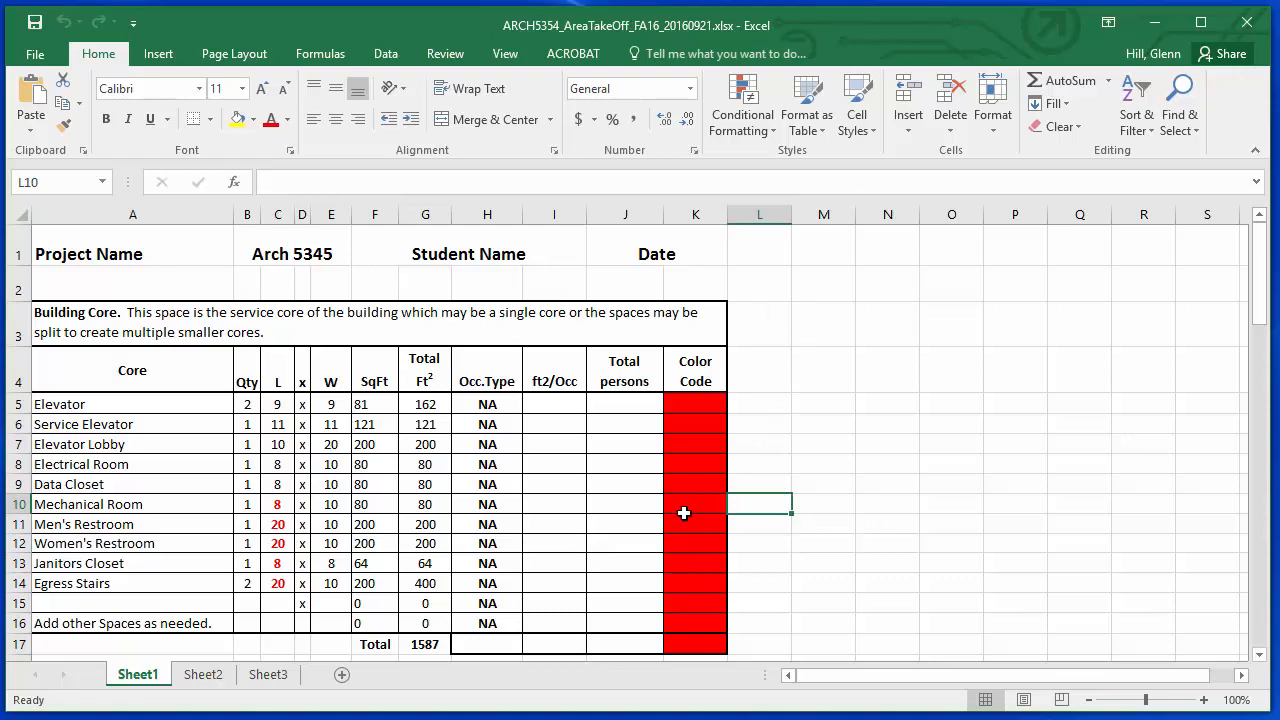
left_click(866, 424)
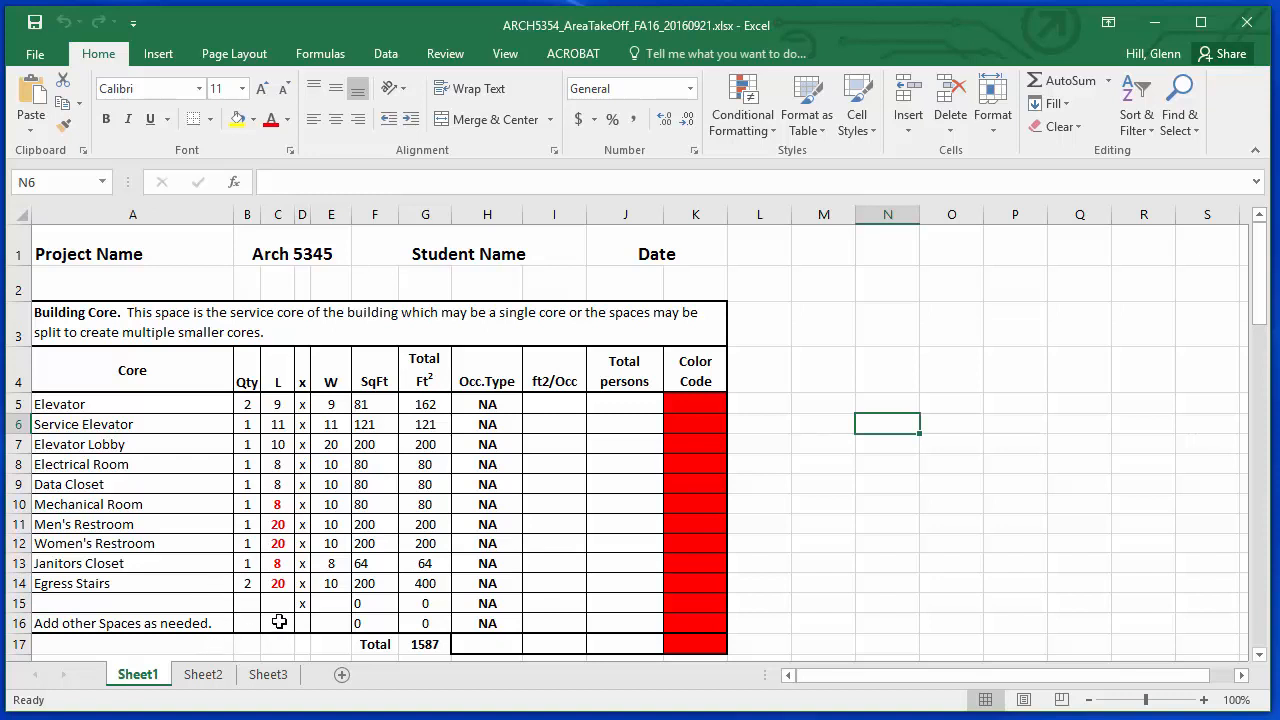
- Examine the length, width and SqFt formulas for the Mechanical Room and Women's Restroom in the Building Core table
left_click(130, 375)
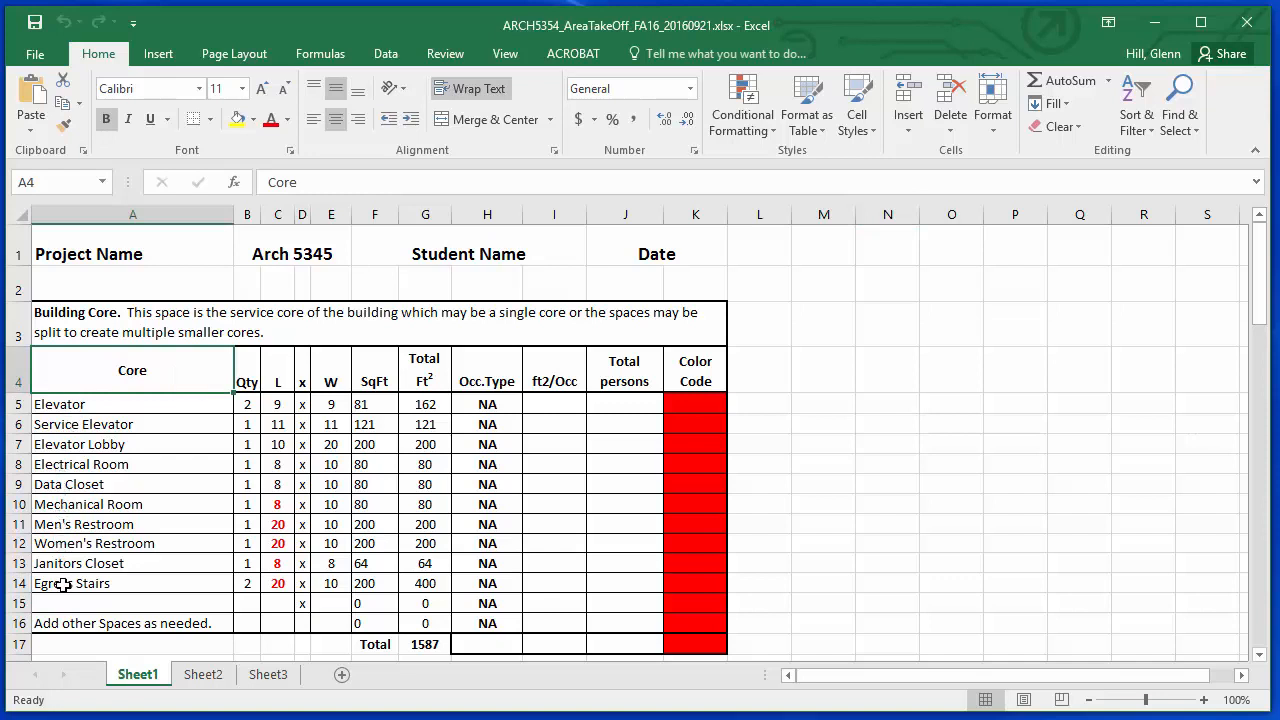
left_click(106, 507)
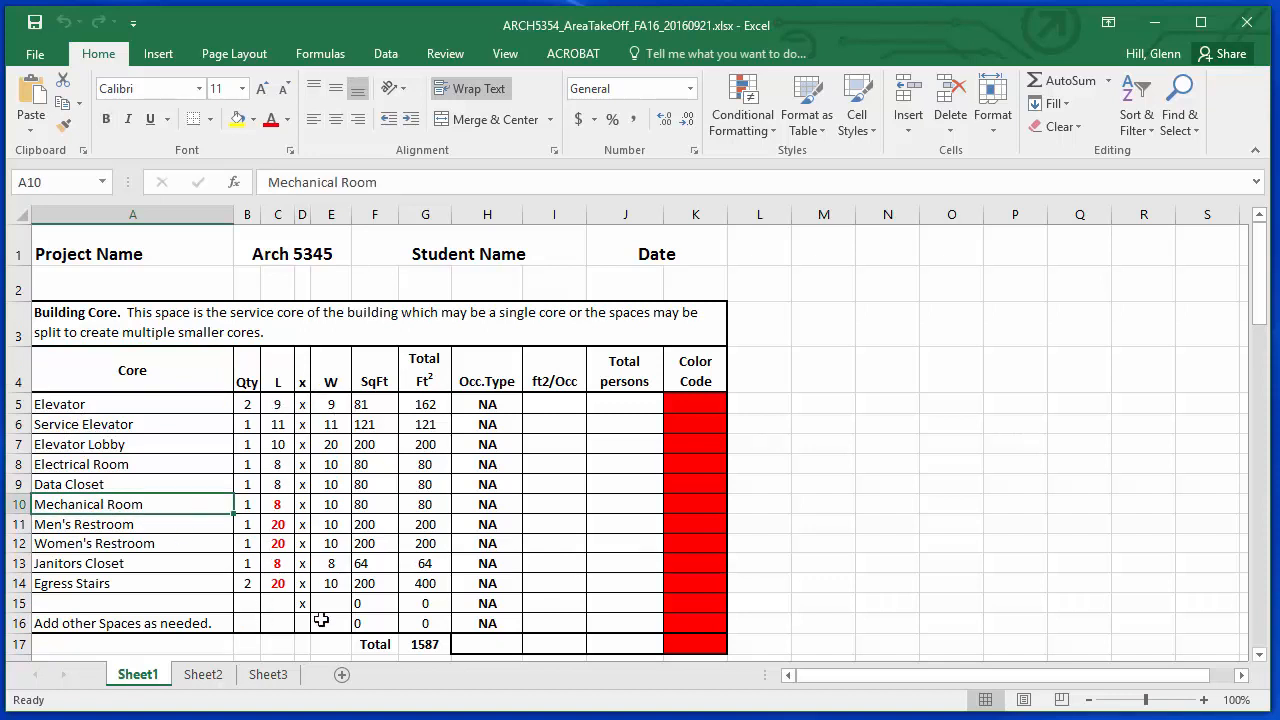
left_click(277, 505)
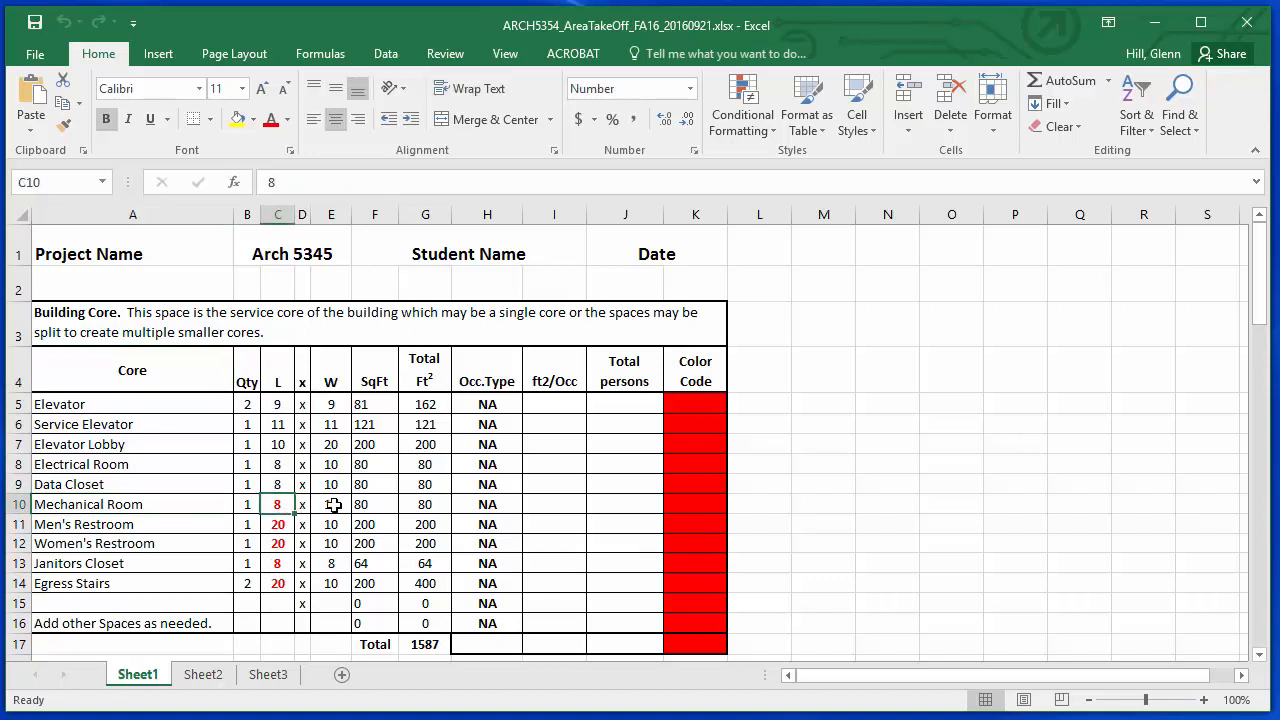
left_click(332, 505)
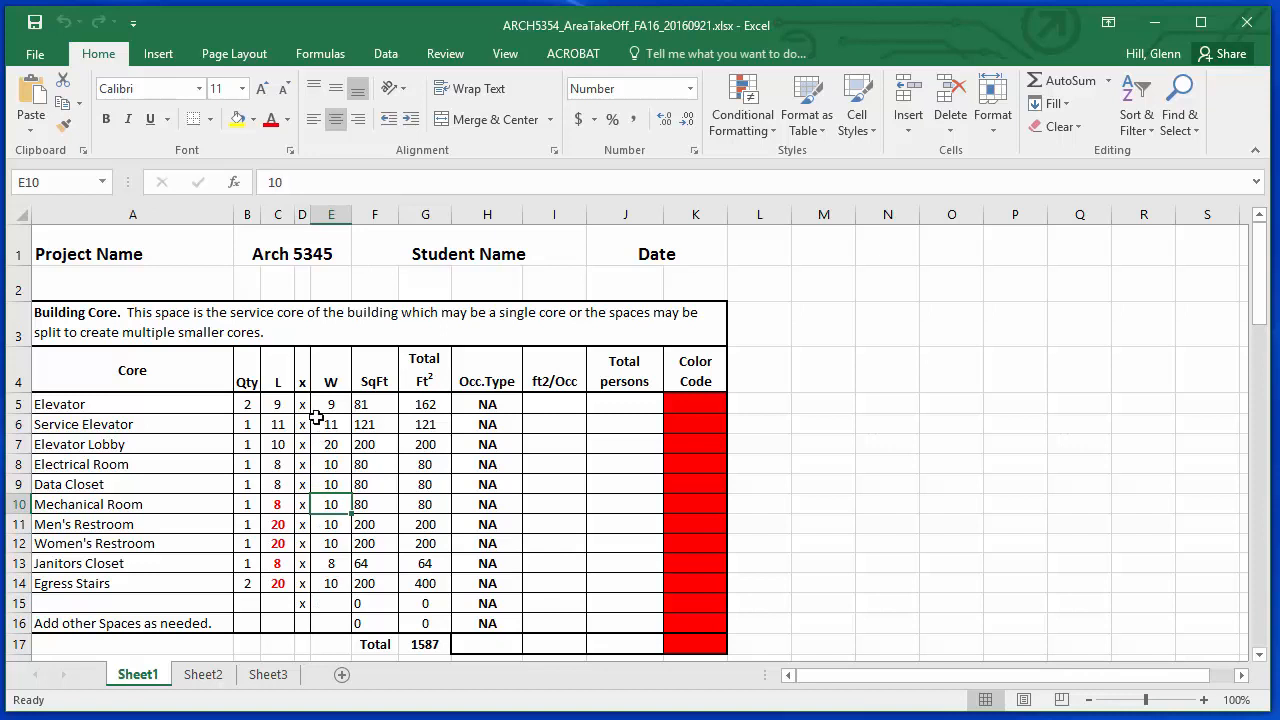
left_click(364, 506)
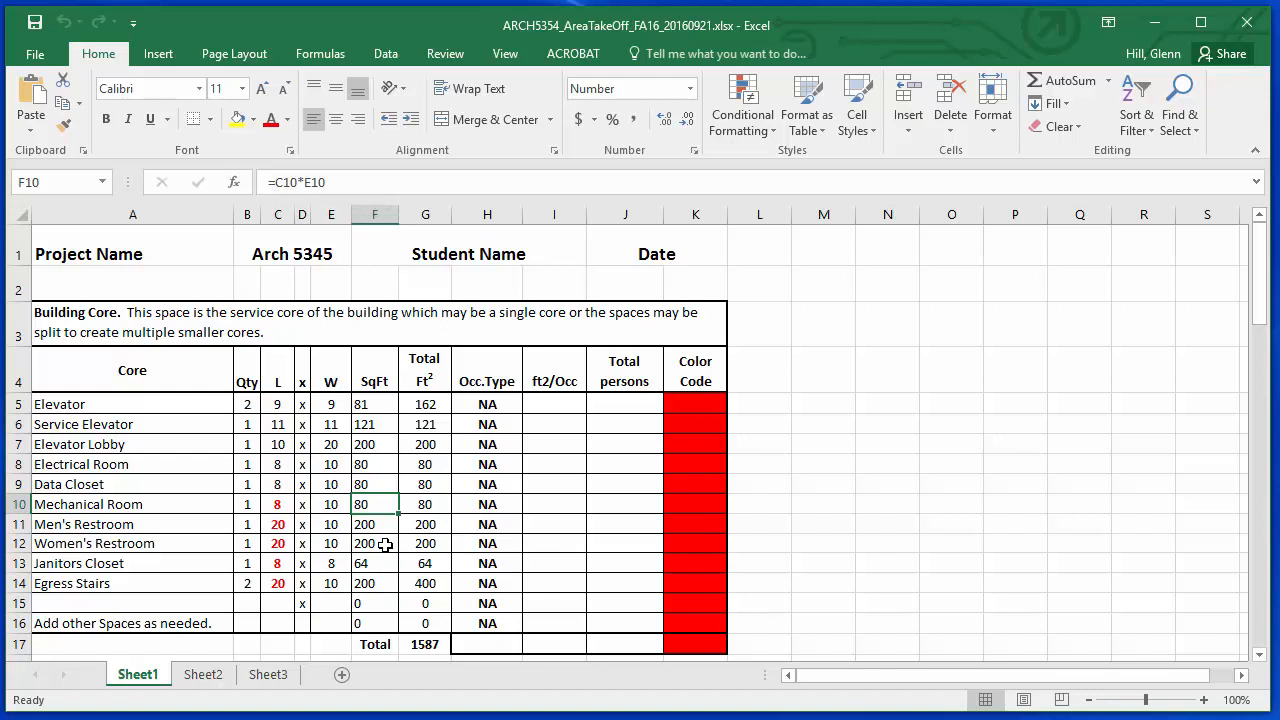
left_click(285, 546)
left_click(331, 545)
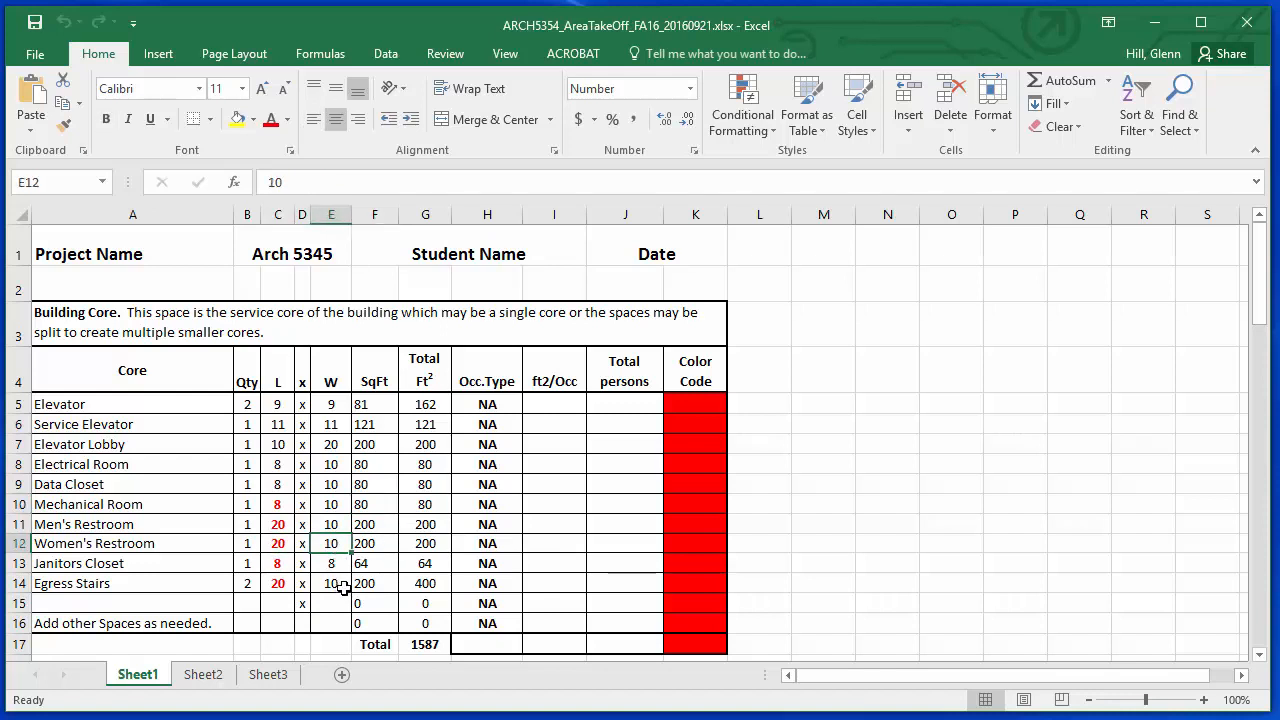
left_click(365, 544)
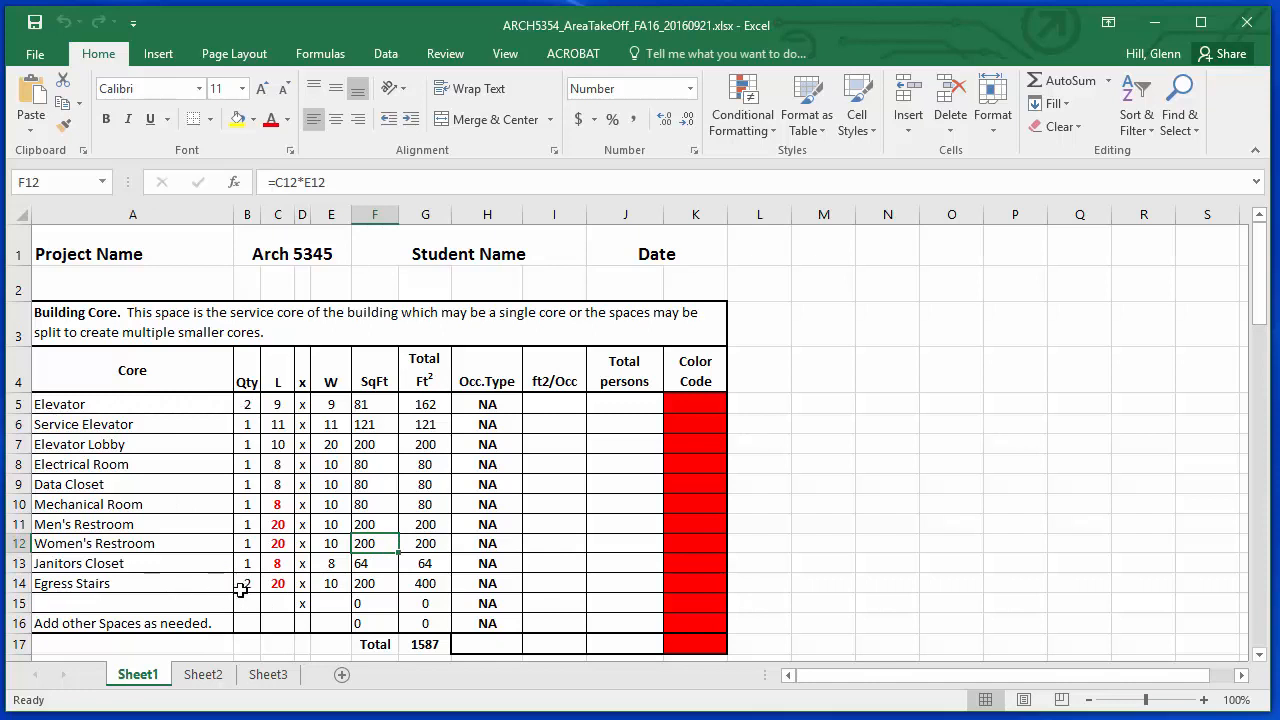
- Compare the Total Ft² entries of Egress Stairs and Men's Restroom, tracing the cells the Men's Restroom formula references
left_click(432, 586)
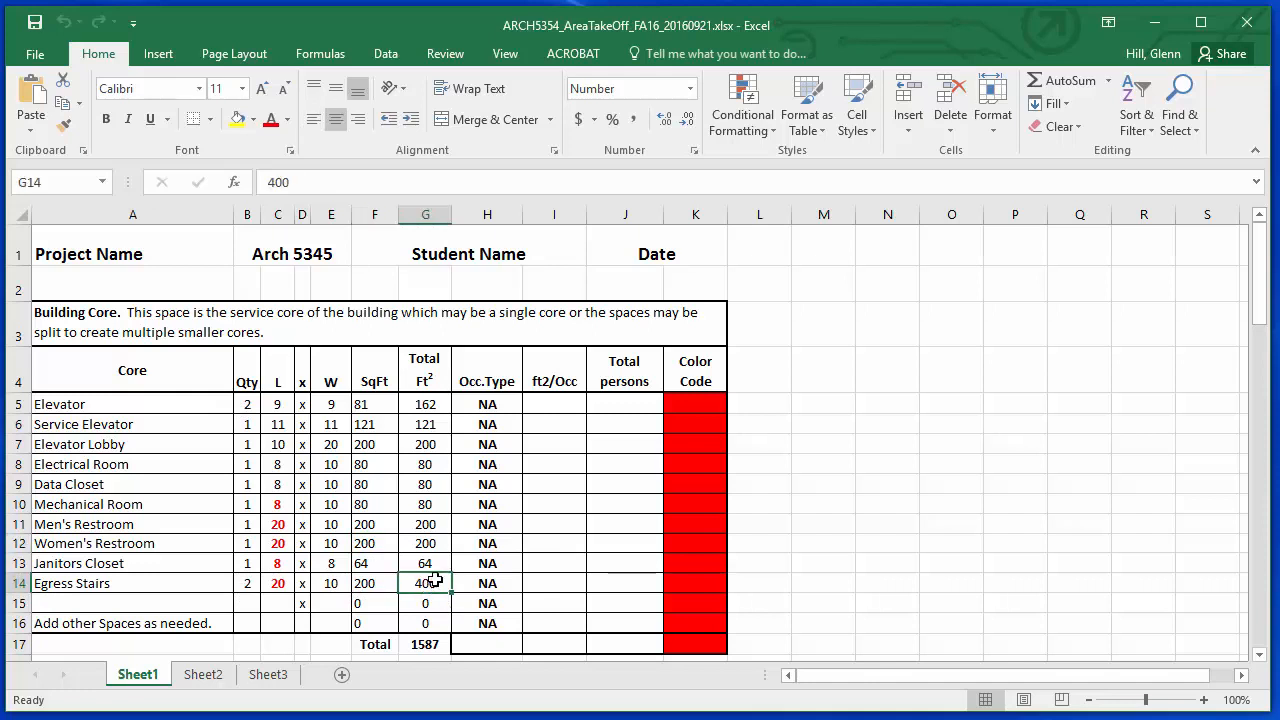
left_click(426, 523)
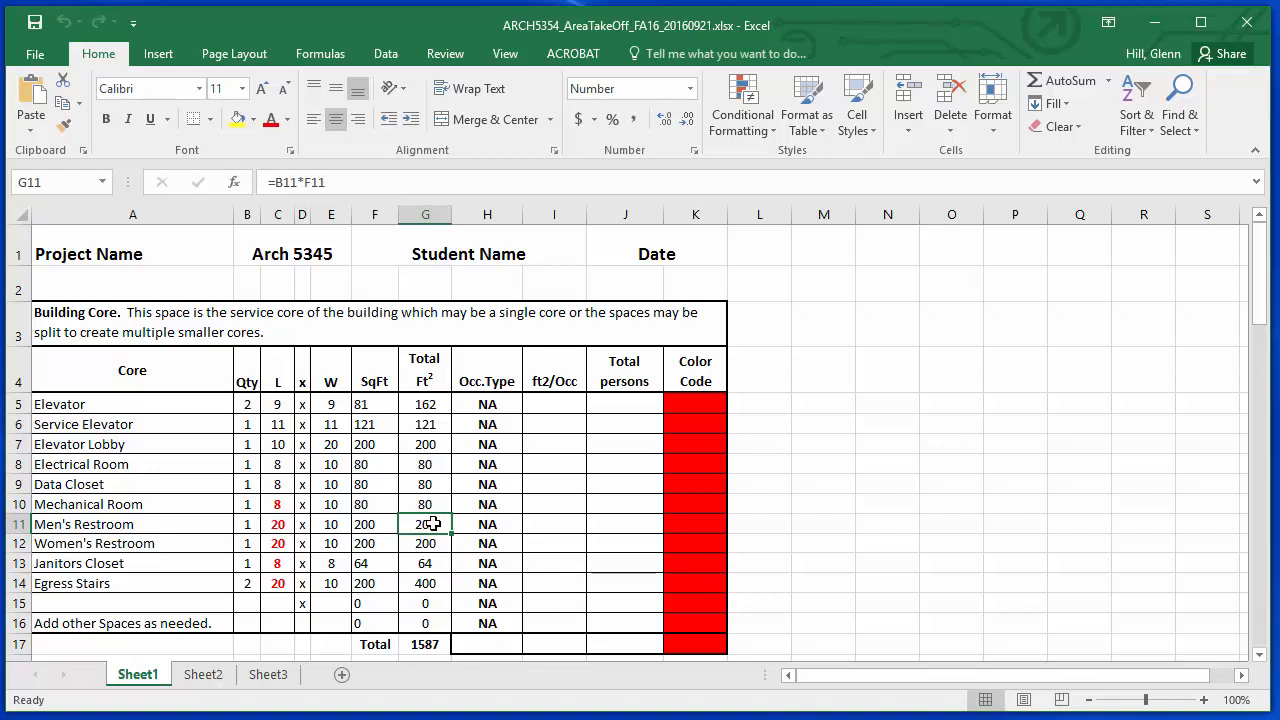
left_click(249, 526)
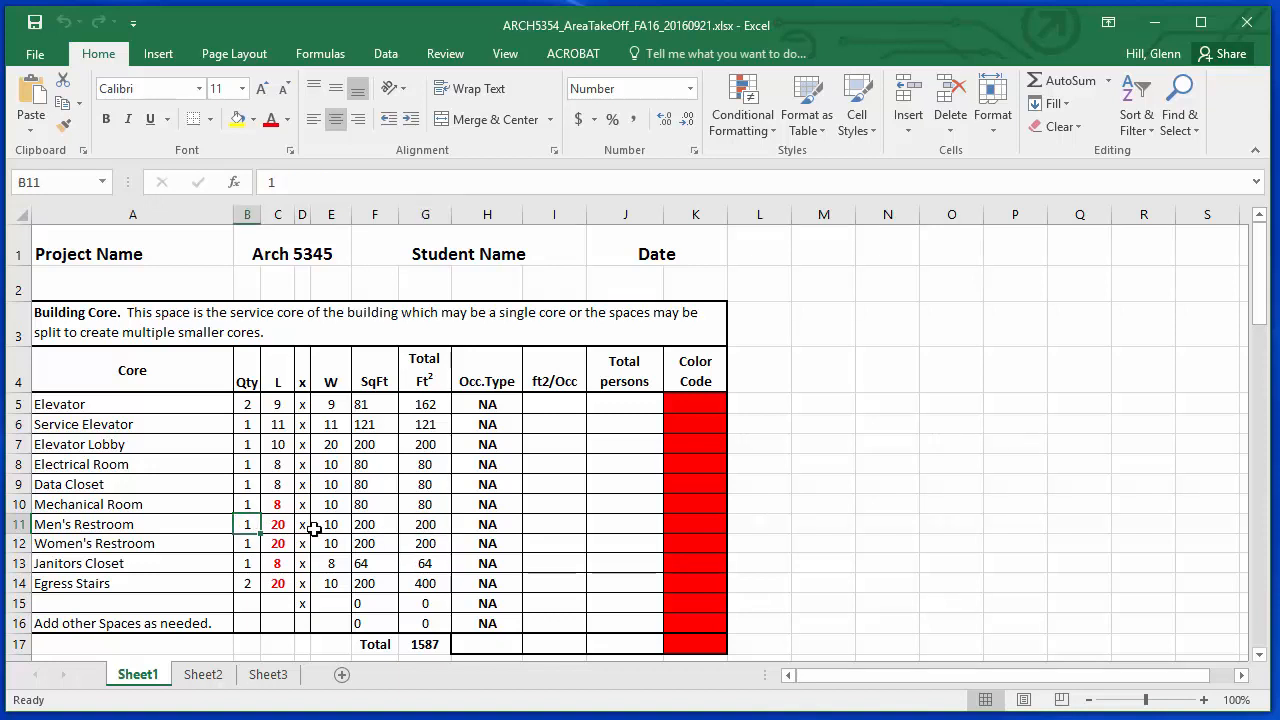
left_click(423, 526)
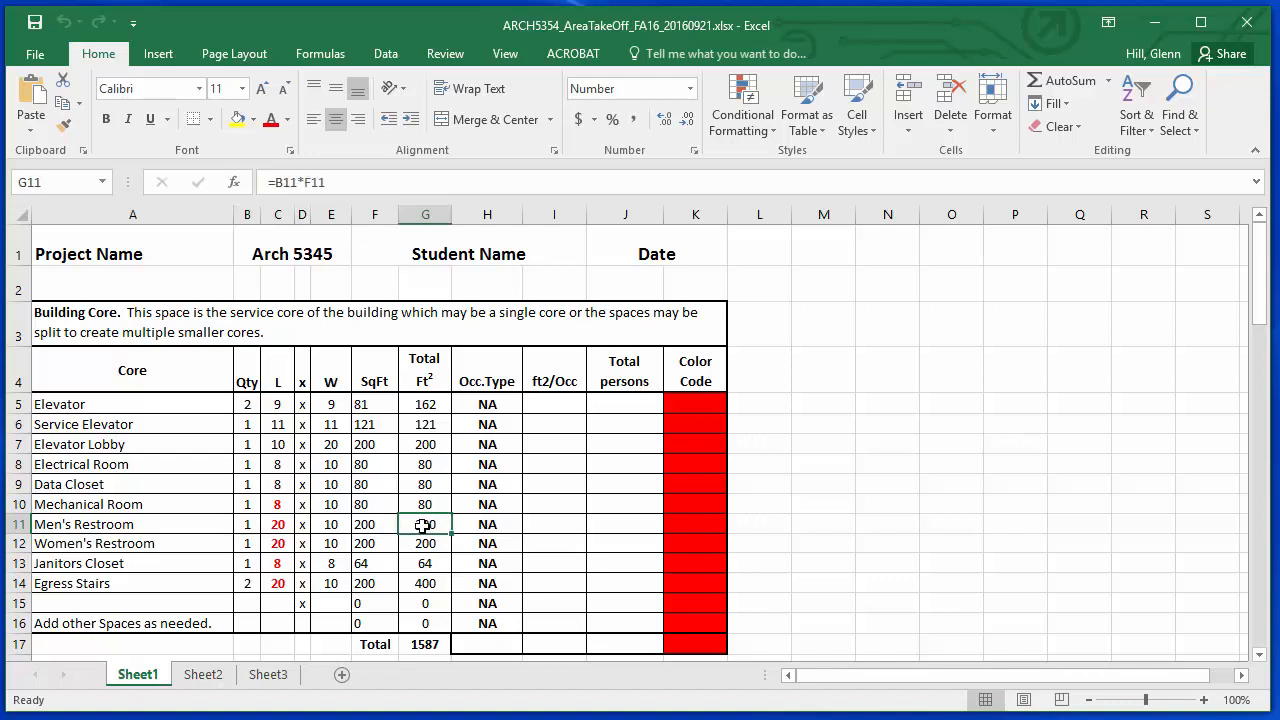
left_click(378, 528)
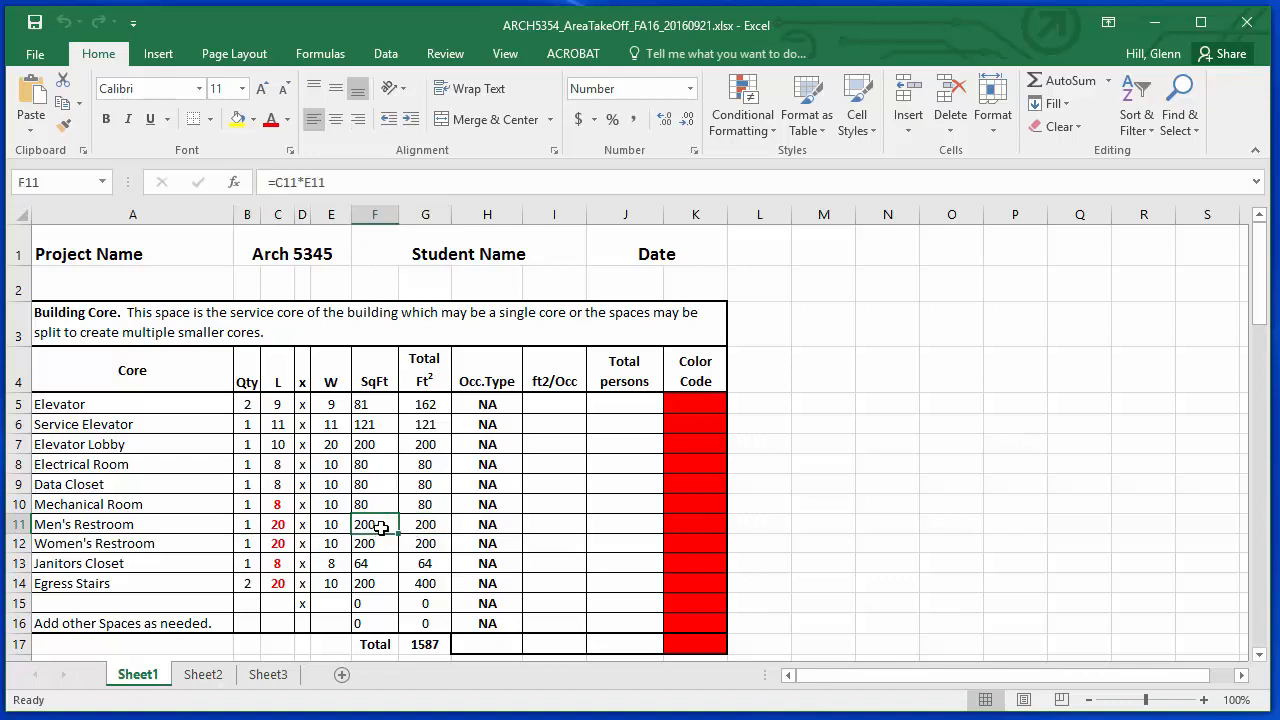
double_click(424, 525)
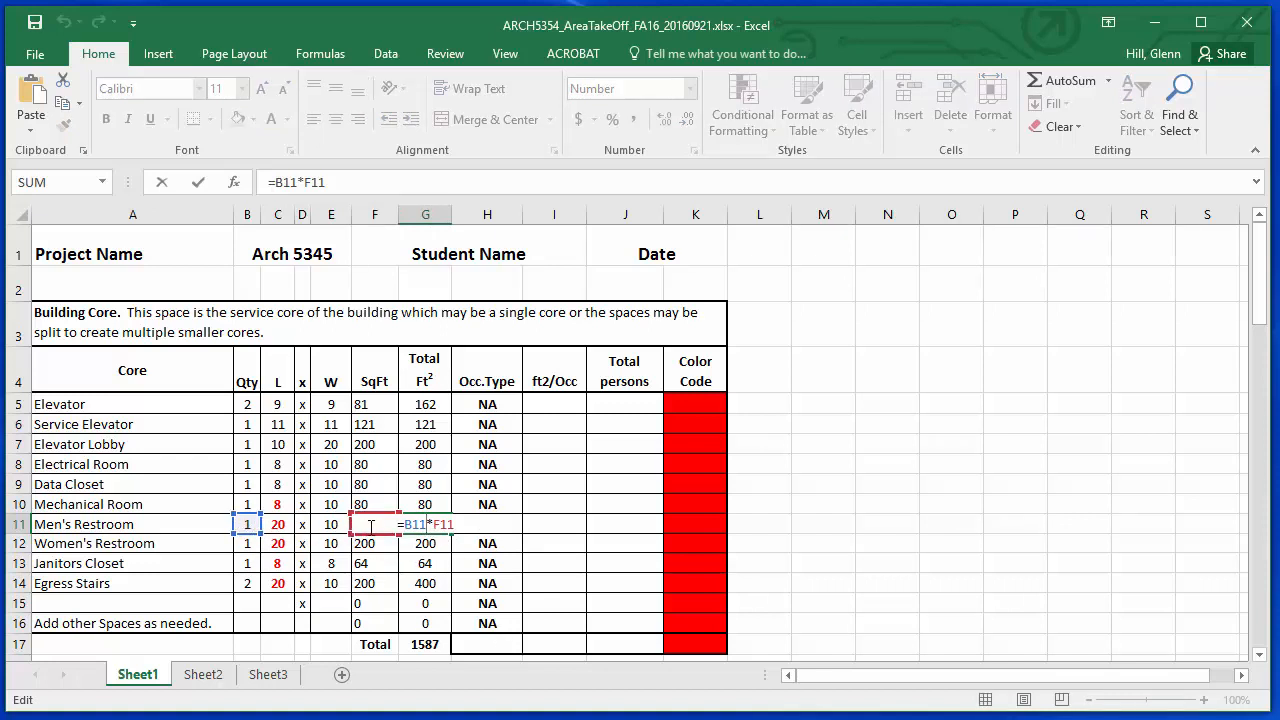
- Replace the typed Total Ft² value for Egress Stairs in G14 with the formula =B14*F14
left_click(424, 580)
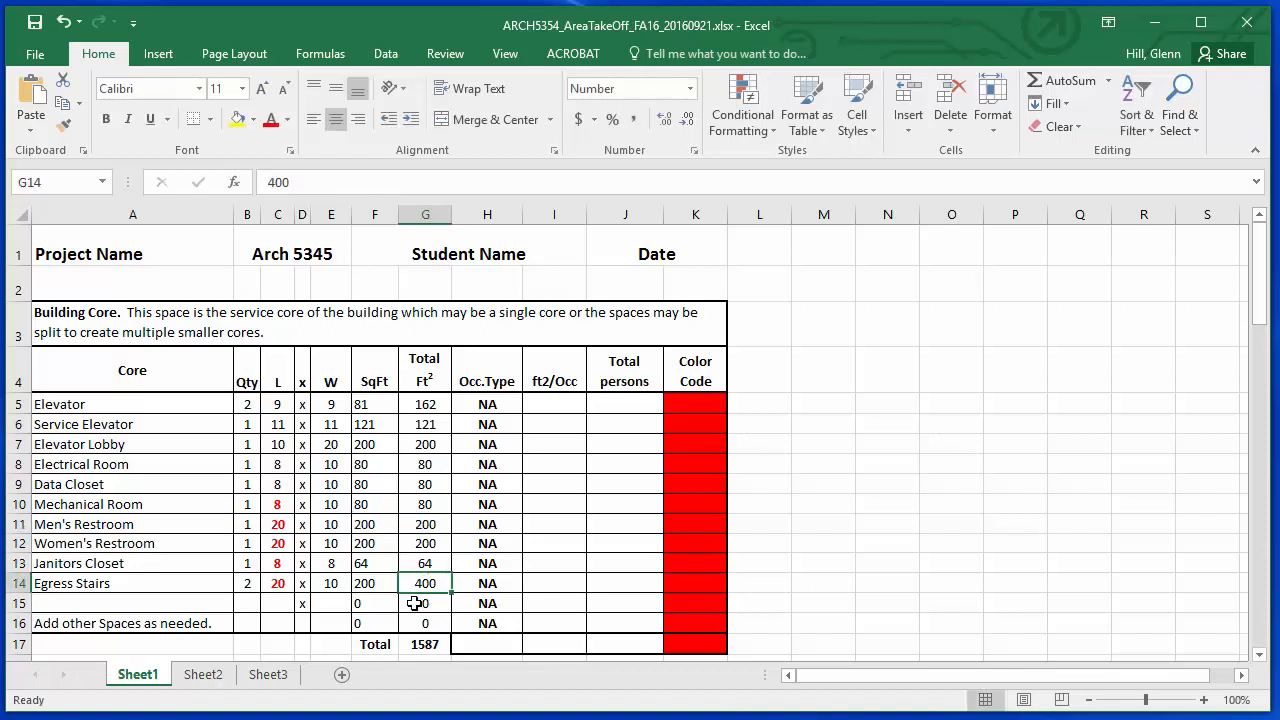
double_click(424, 585)
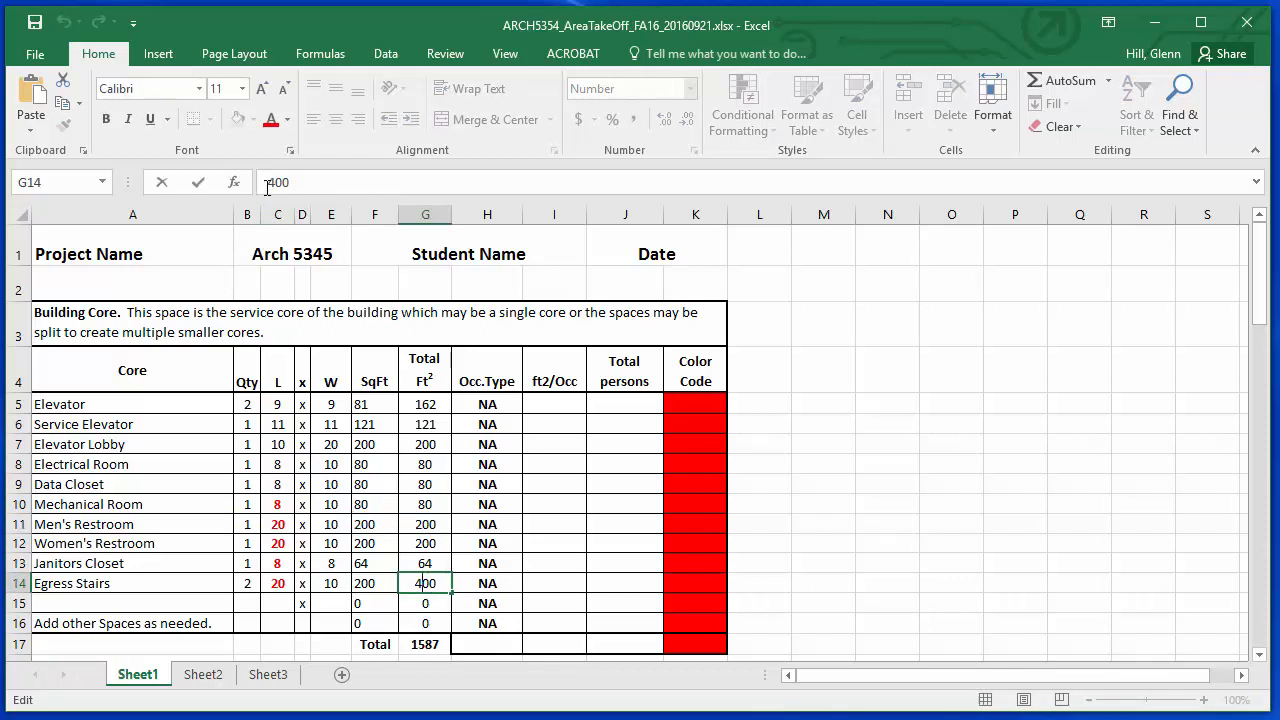
left_click_drag(267, 183, 323, 183)
type("=")
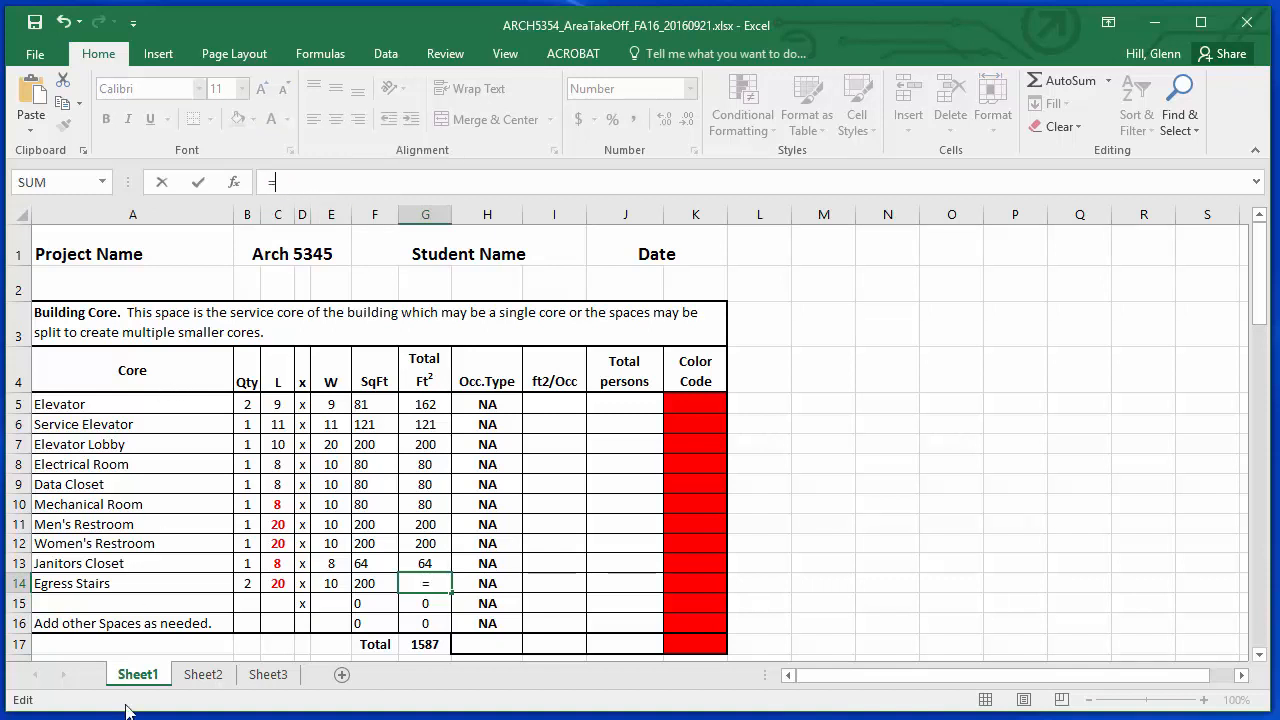
left_click(251, 585)
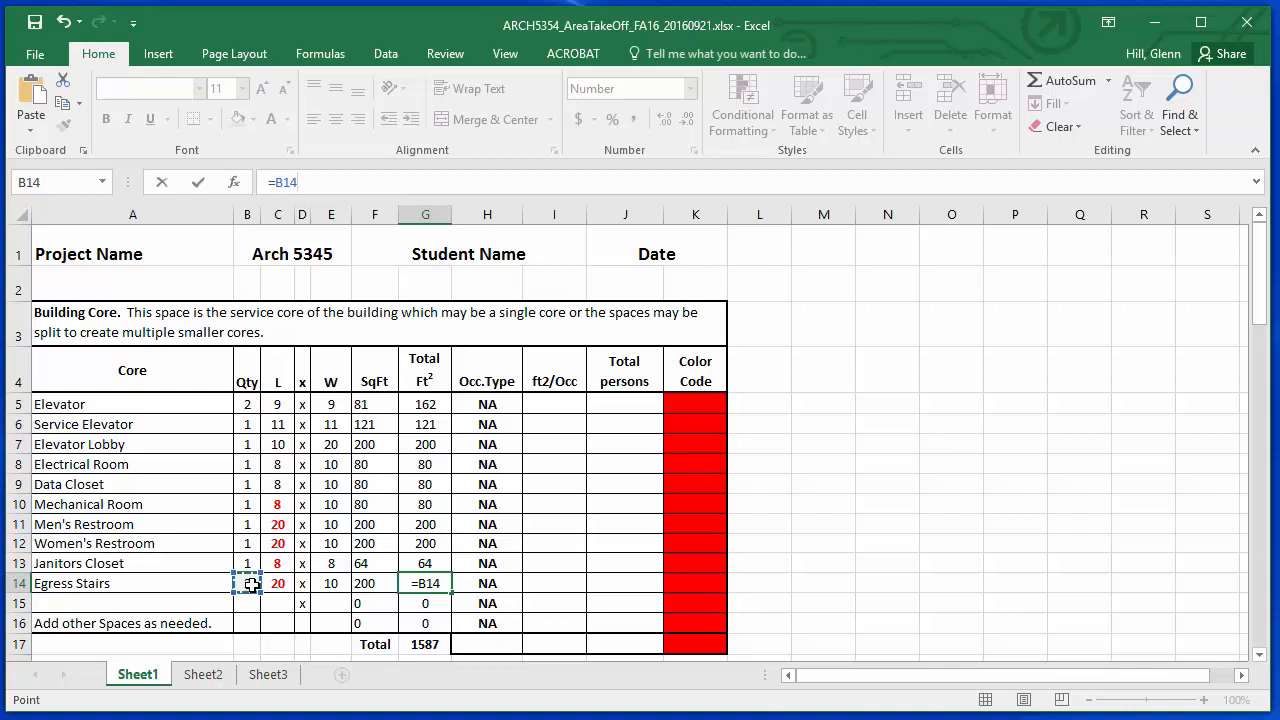
type("*")
left_click(374, 585)
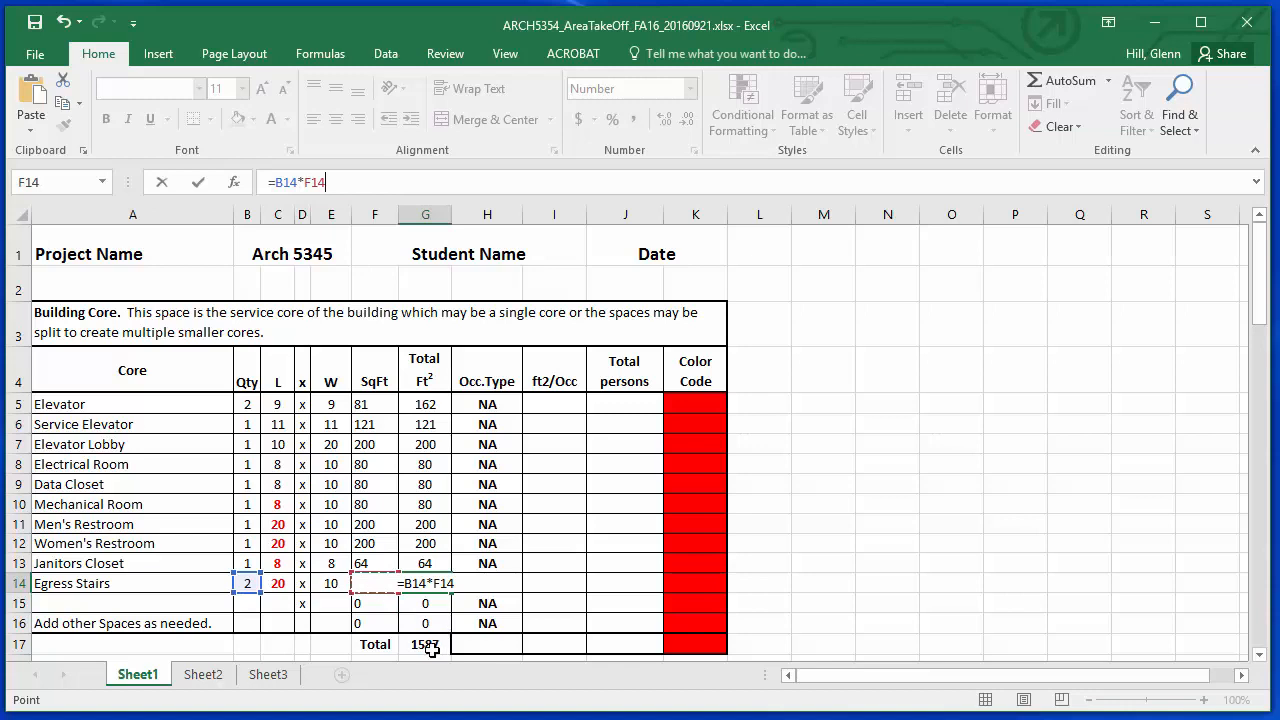
key("Return")
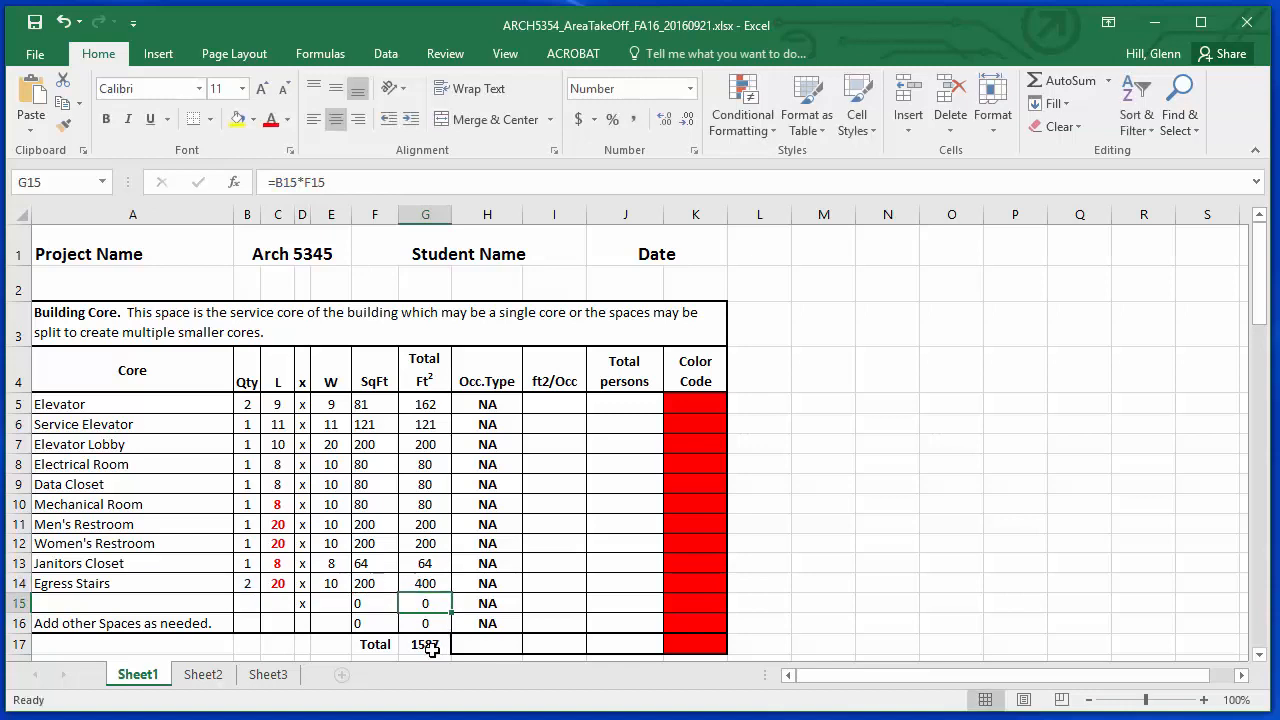
left_click(424, 584)
- Inspect the formula behind the Building Core's Total Ft² sum in G17
scroll(521, 614, "down", 3)
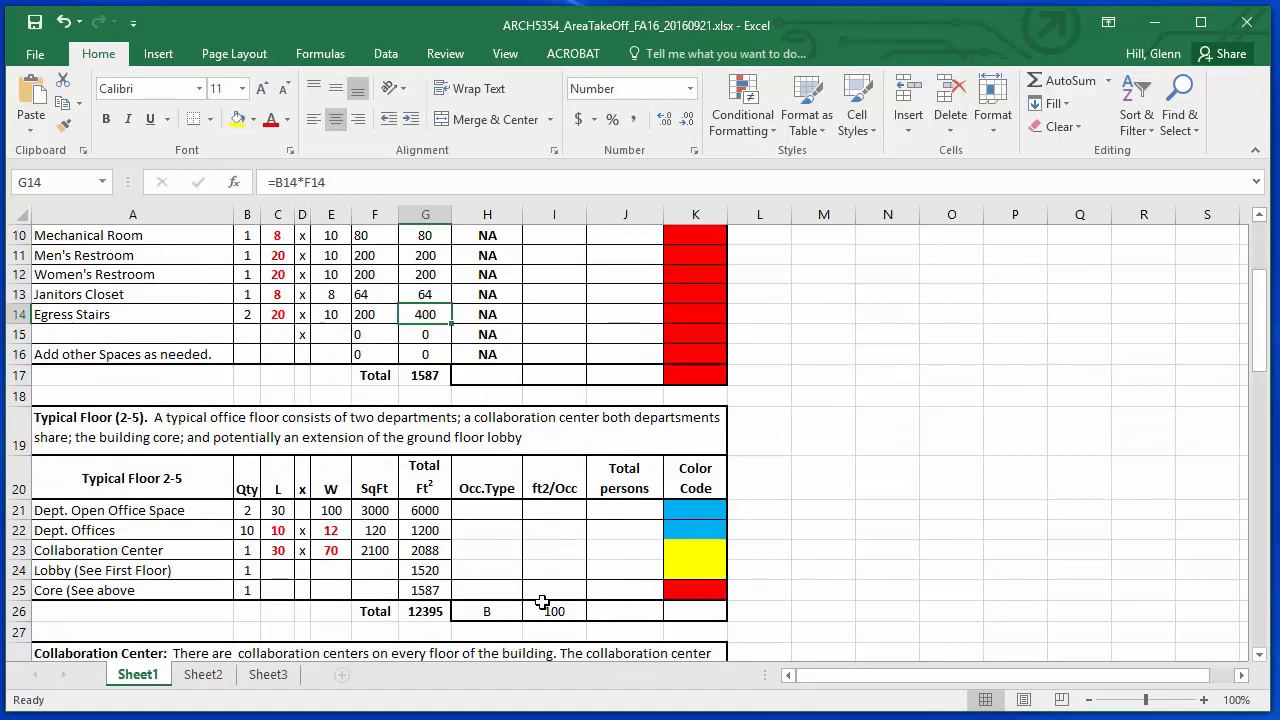
scroll(543, 606, "up", 2)
left_click(434, 523)
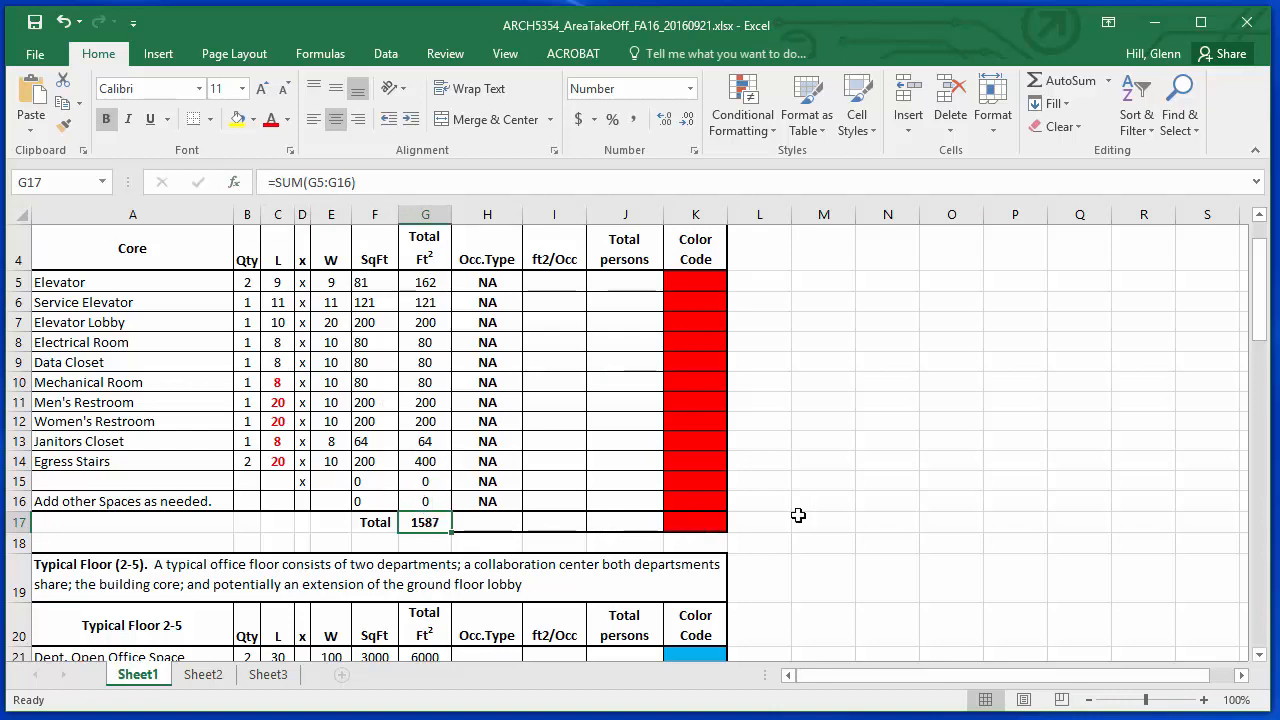
scroll(857, 471, "up", 1)
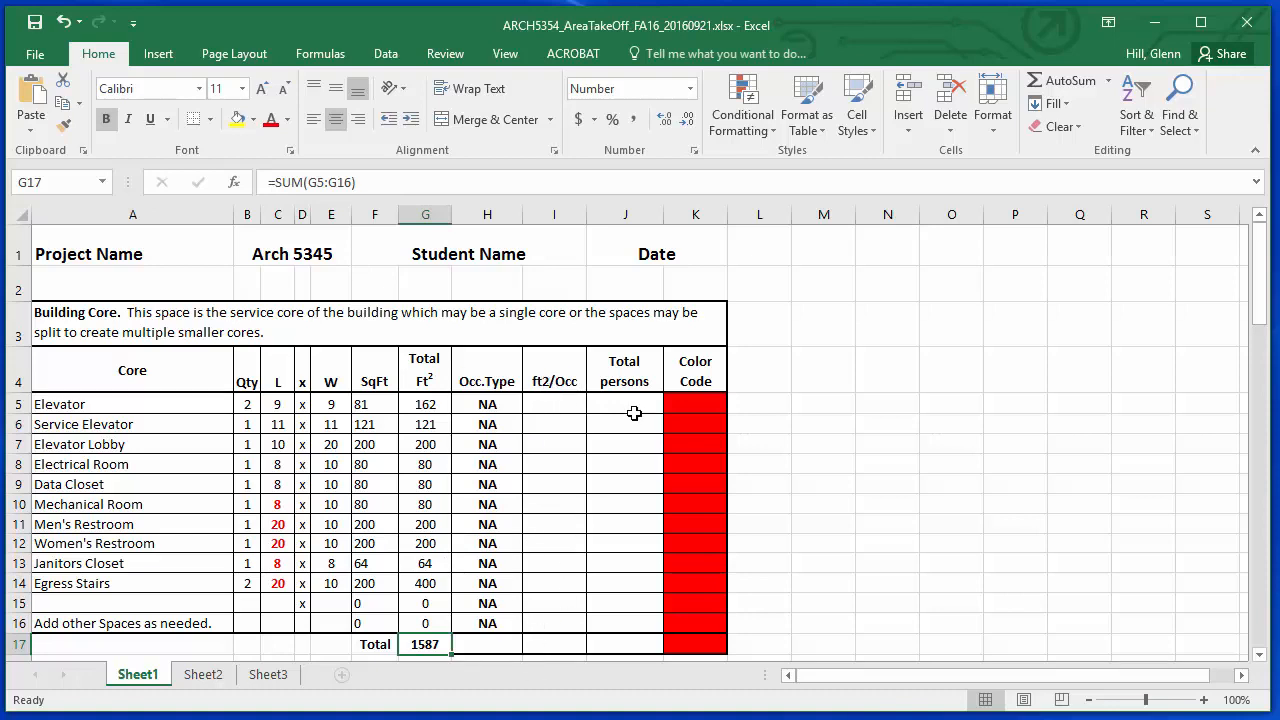
- Review the Typical Floor, Collaboration Center and First Floor tables, including the Occ.Type entries for the first-floor spaces
scroll(597, 507, "down", 6)
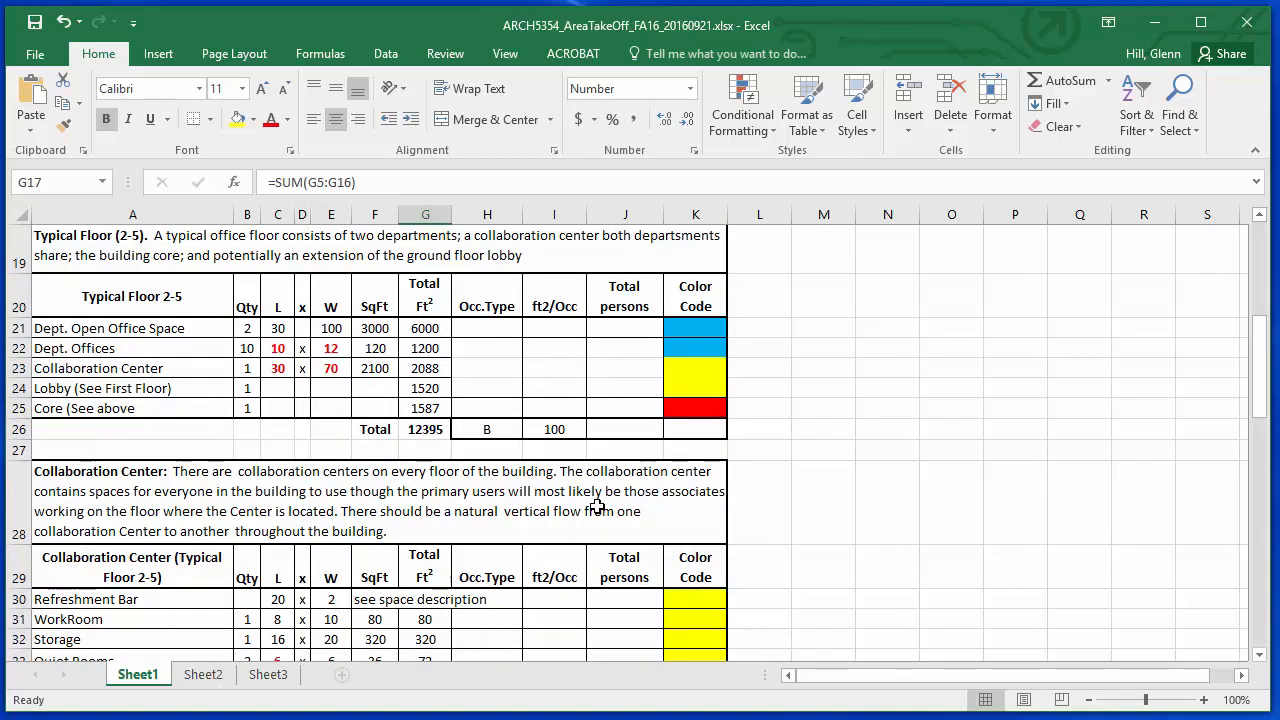
scroll(597, 507, "up", 1)
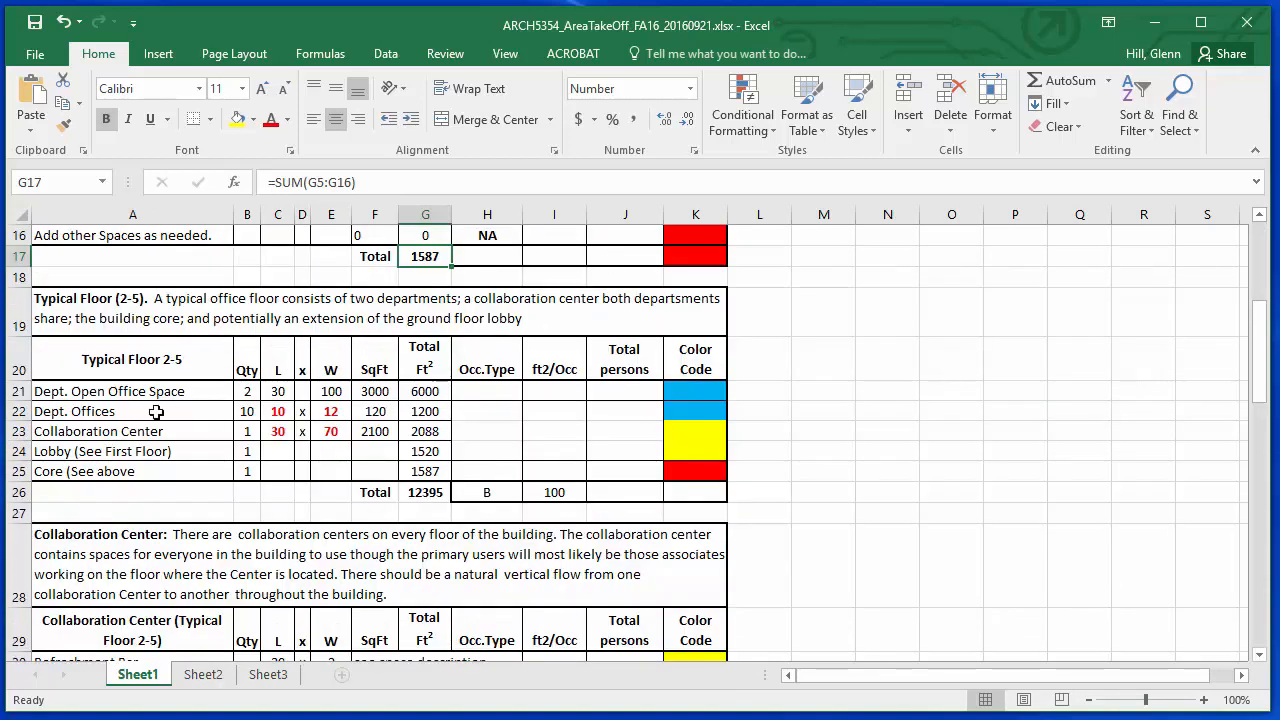
scroll(313, 538, "down", 2)
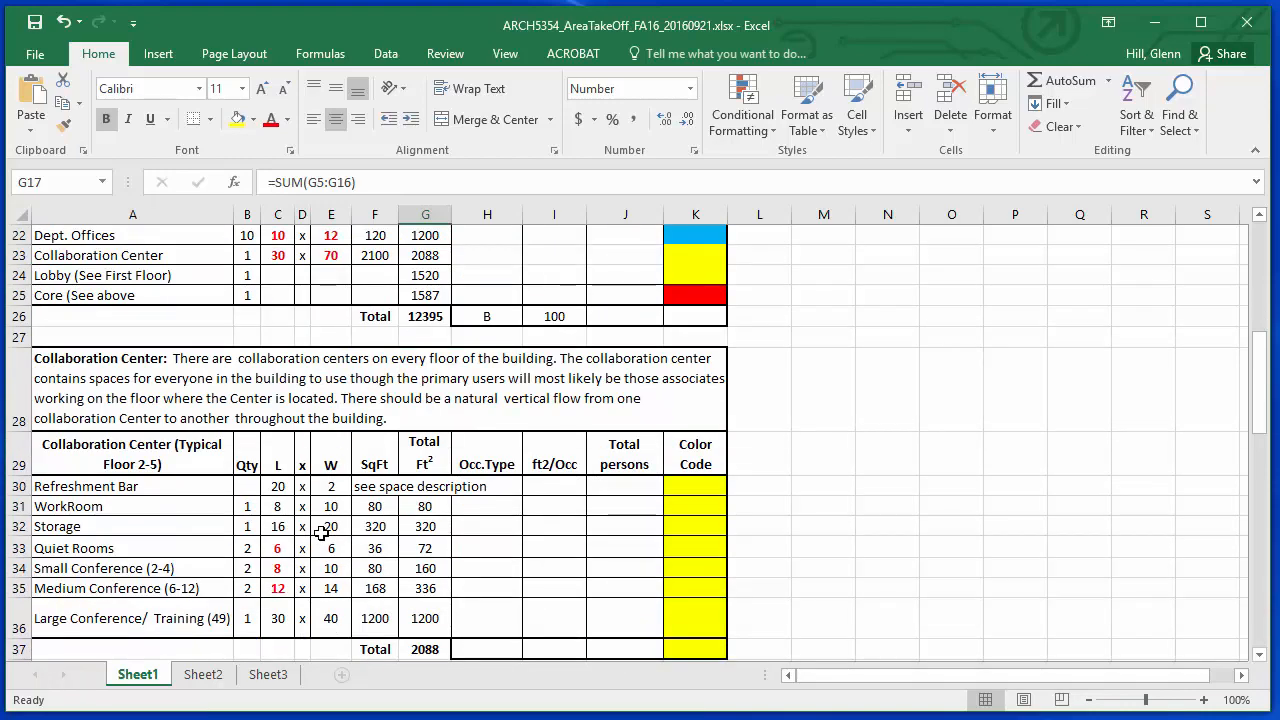
scroll(321, 533, "down", 6)
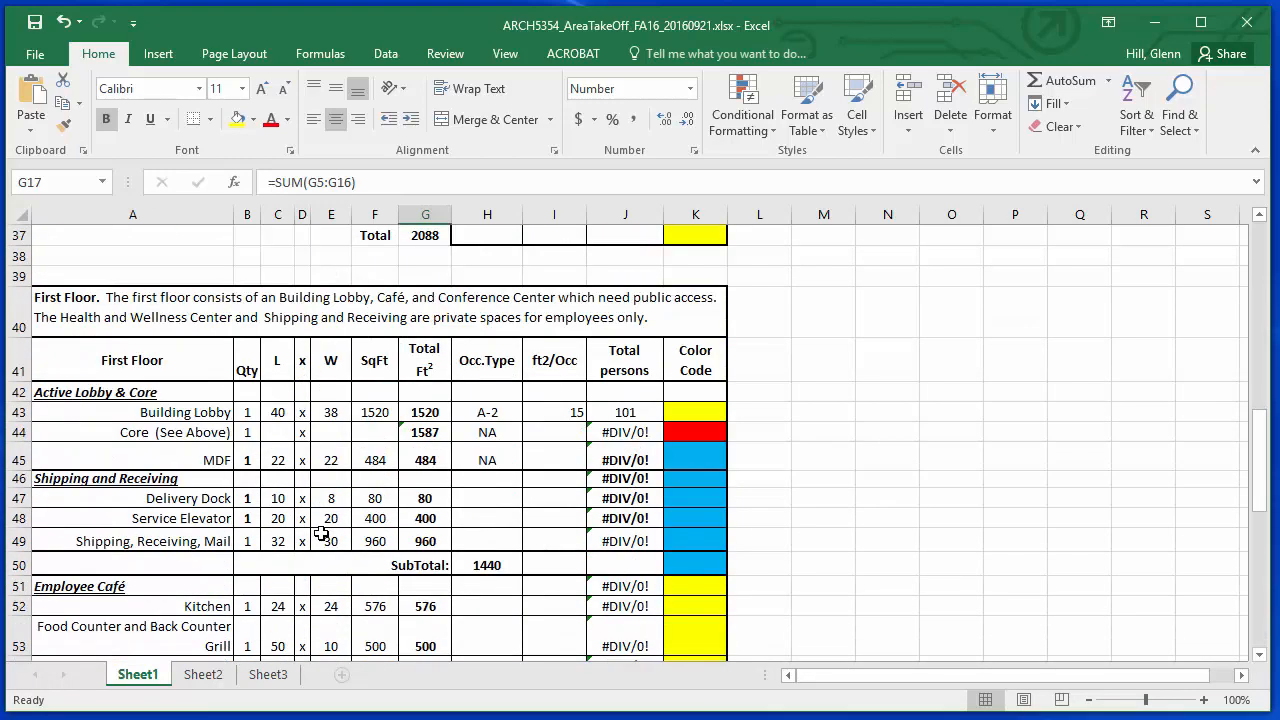
scroll(321, 533, "down", 1)
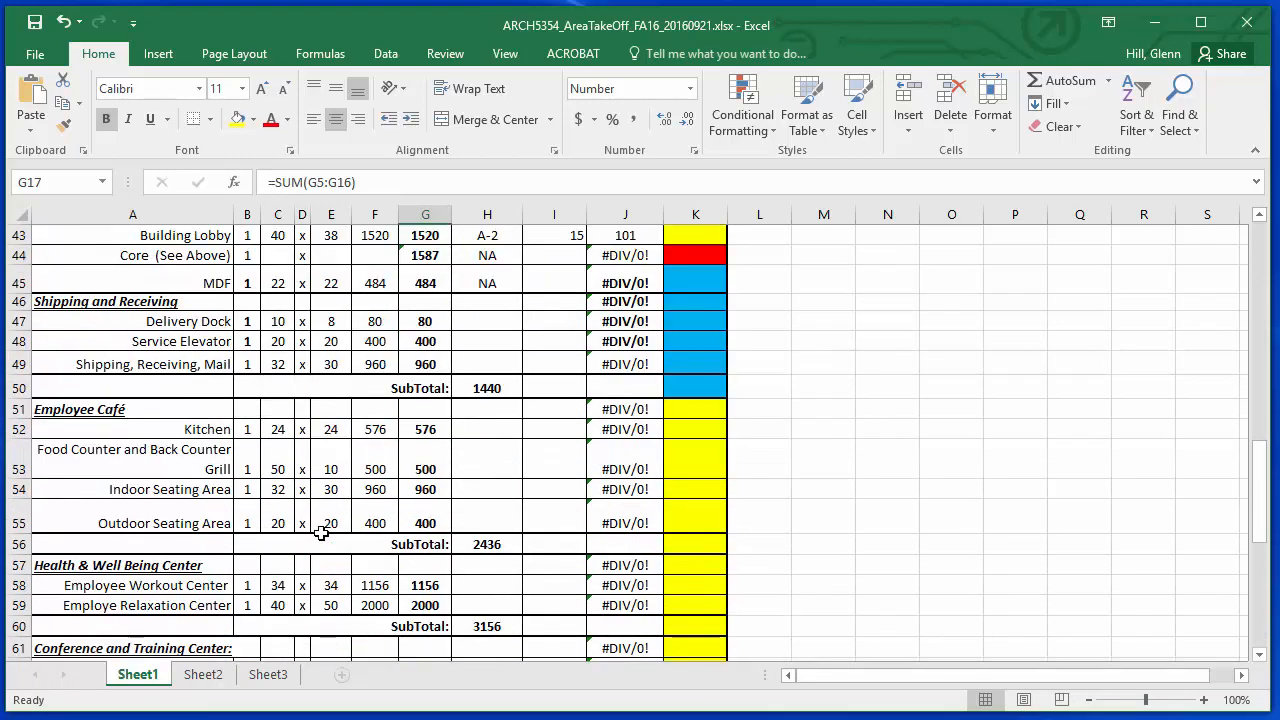
scroll(321, 533, "up", 1)
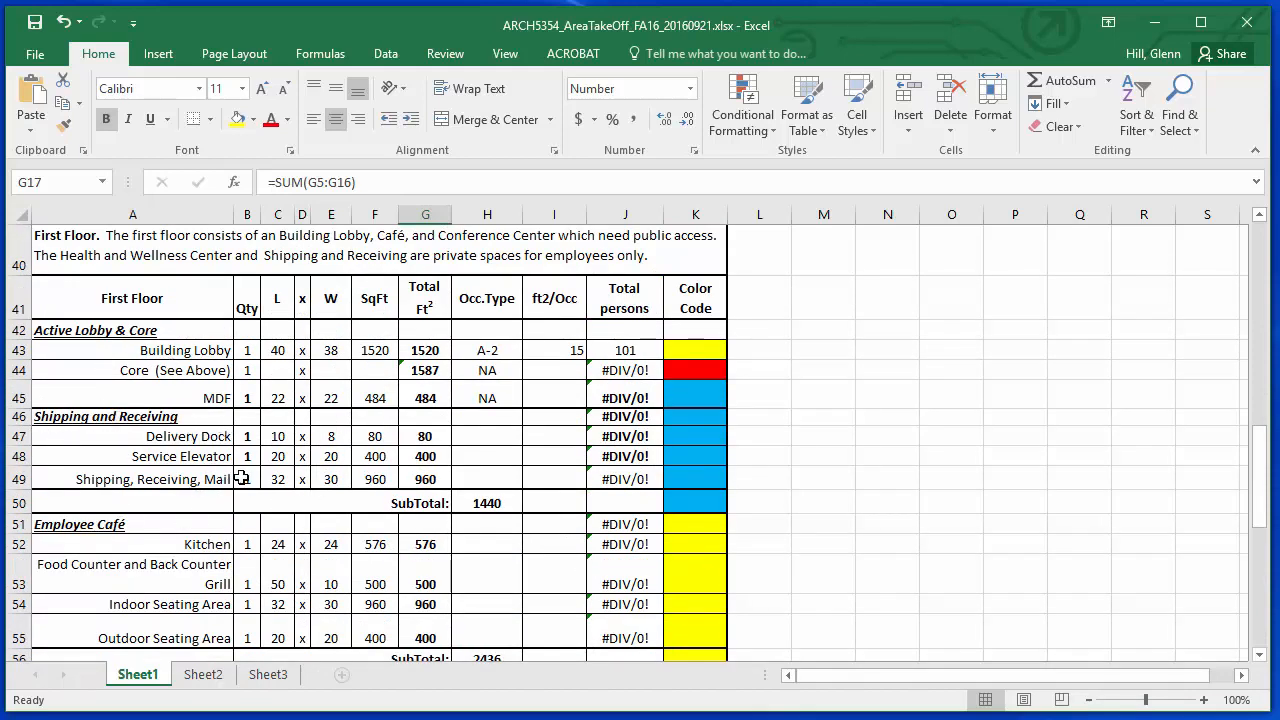
scroll(160, 570, "down", 1)
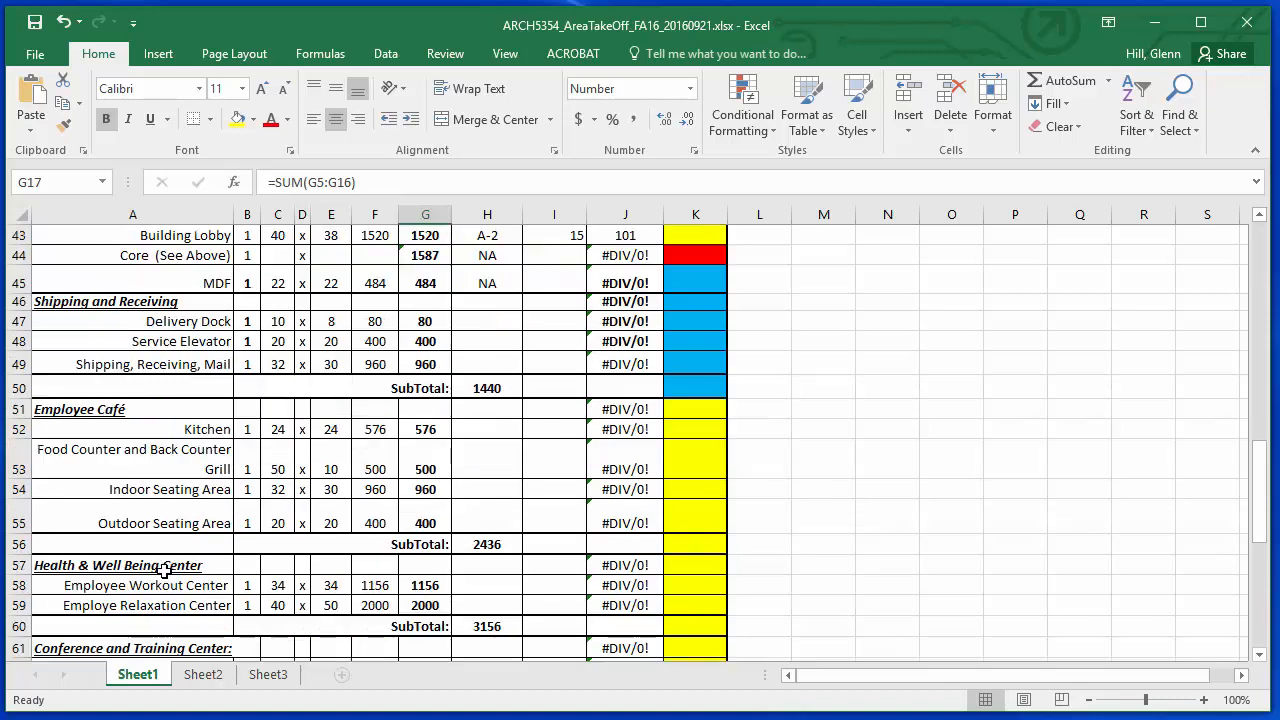
left_click(505, 491)
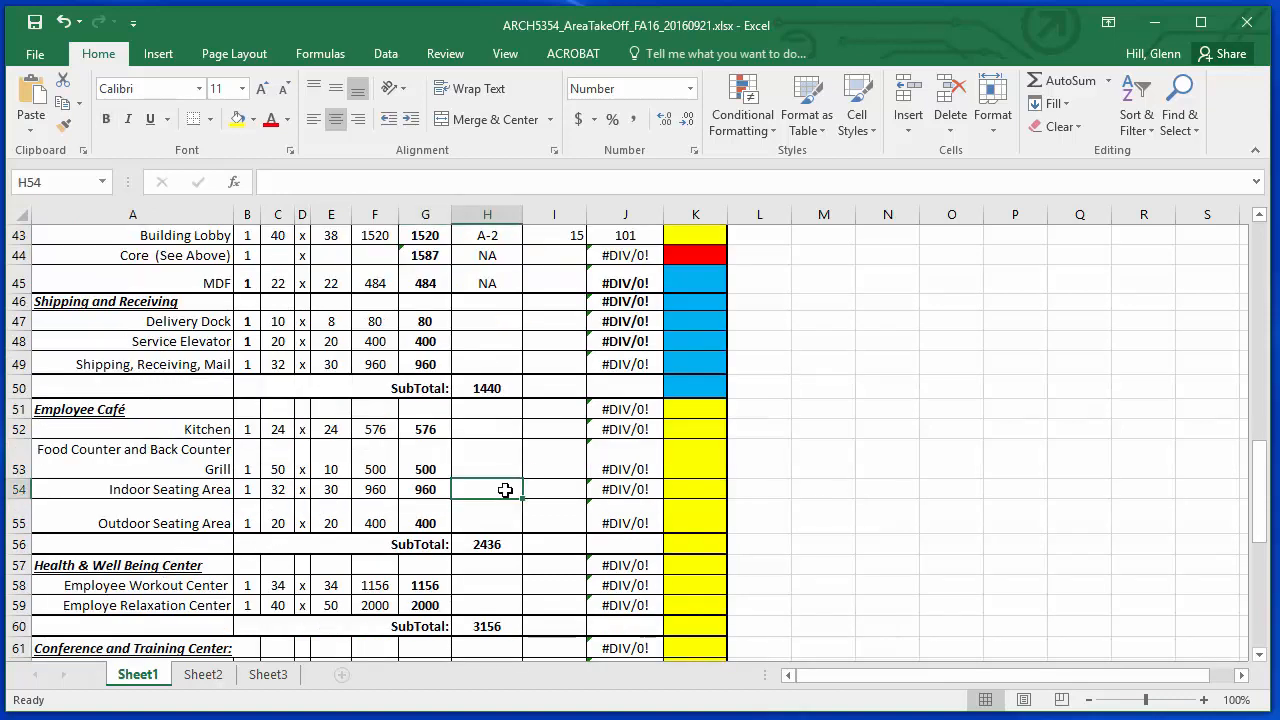
left_click(493, 428)
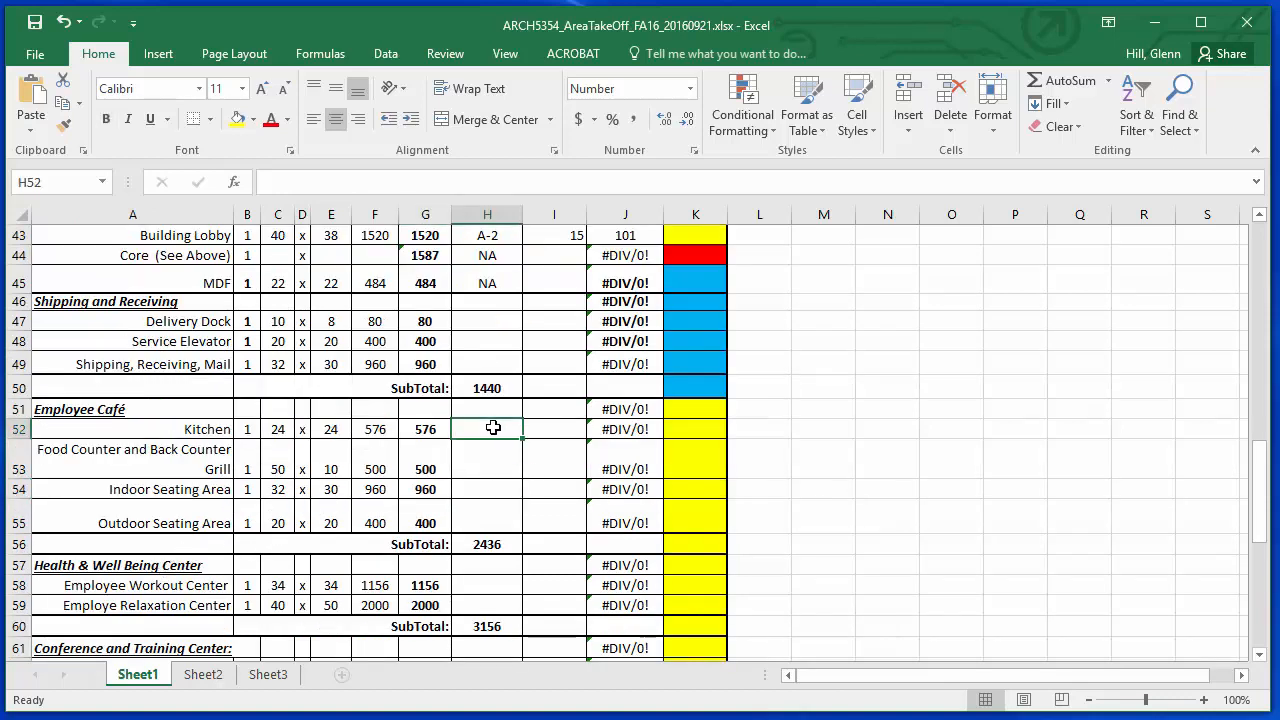
scroll(495, 447, "up", 2)
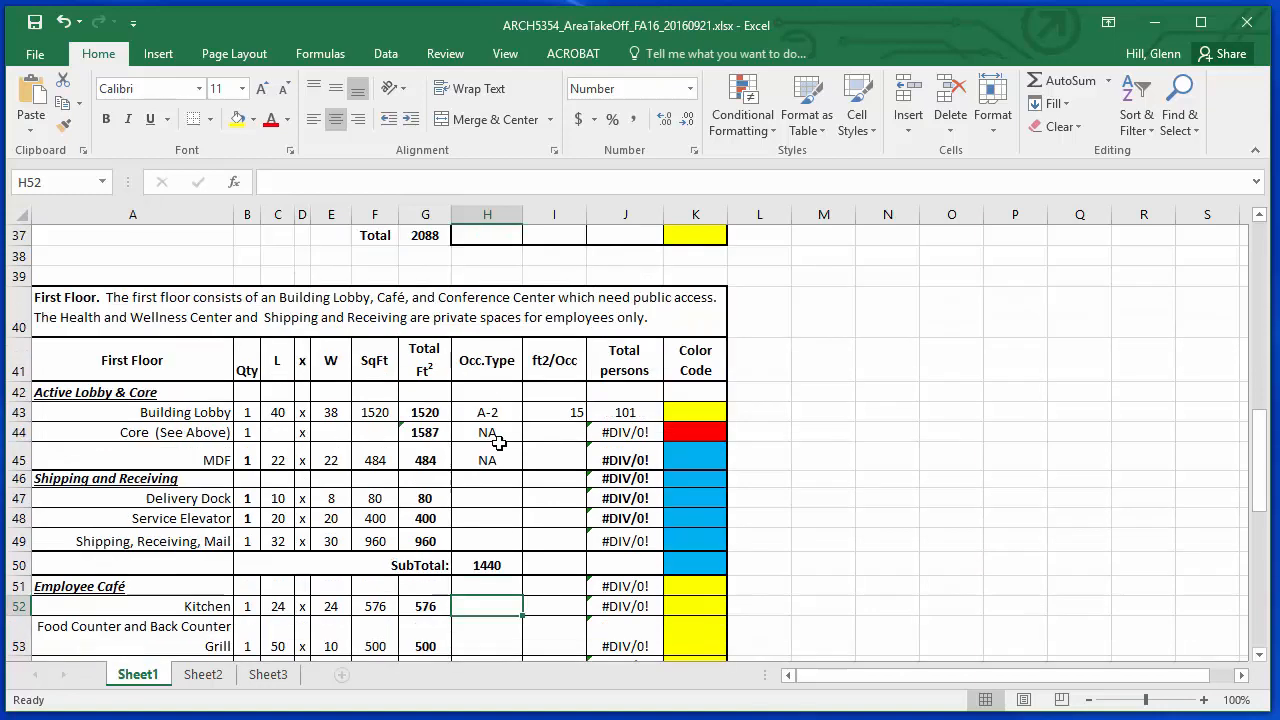
- Enter A-2 as the Kitchen's Occ.Type in H52 and 7 as its ft2/Occ value in I52
scroll(475, 604, "down", 1)
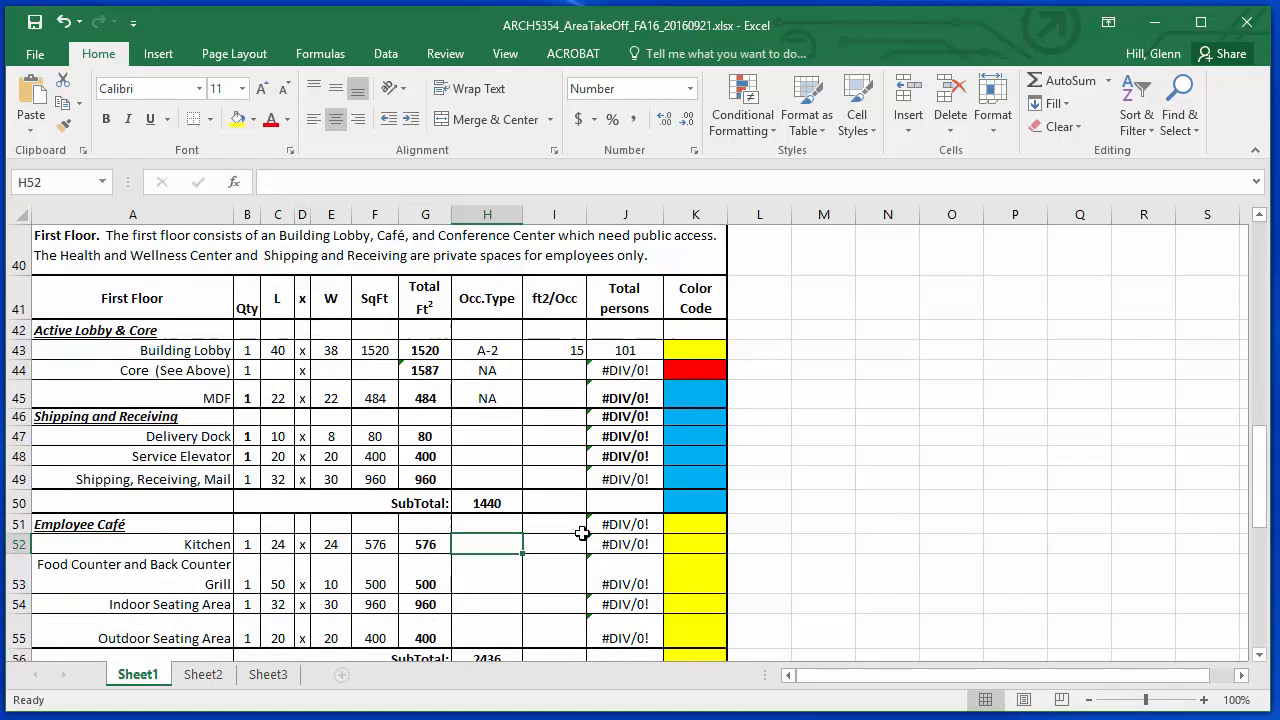
type("a-2")
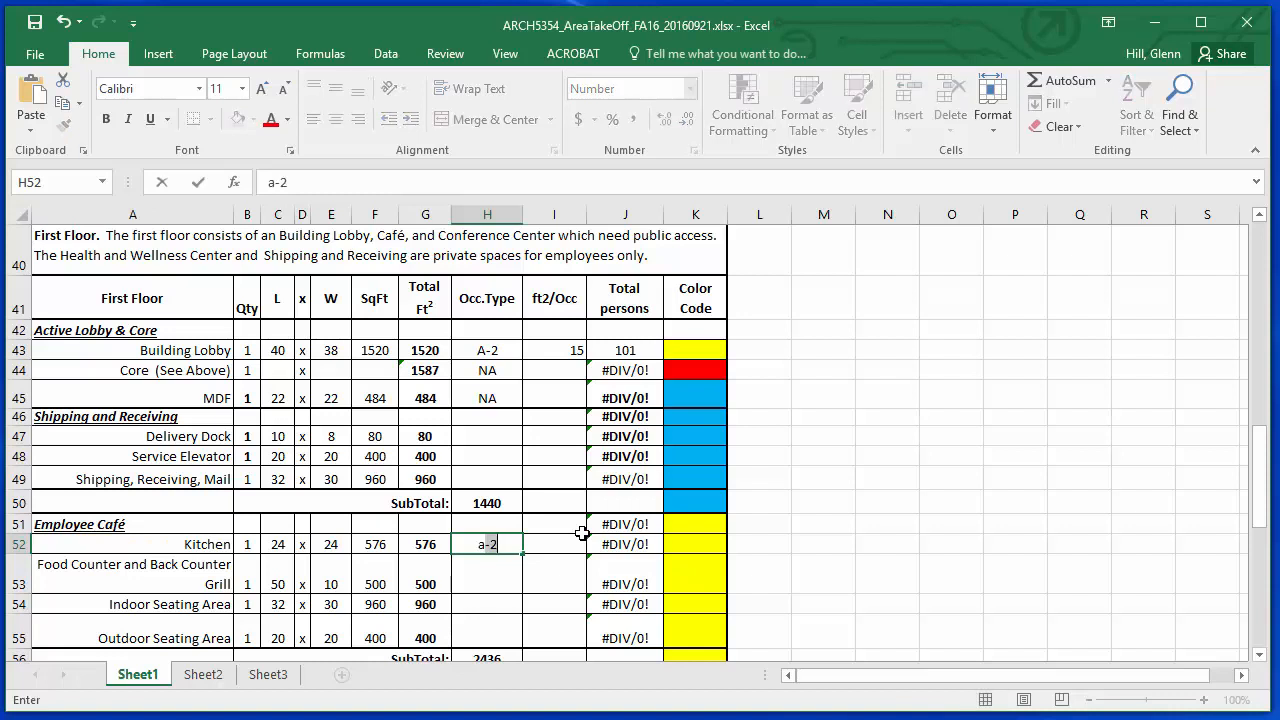
key("BackSpace")
type("A-2")
left_click(481, 544)
key("BackSpace")
left_click(540, 545)
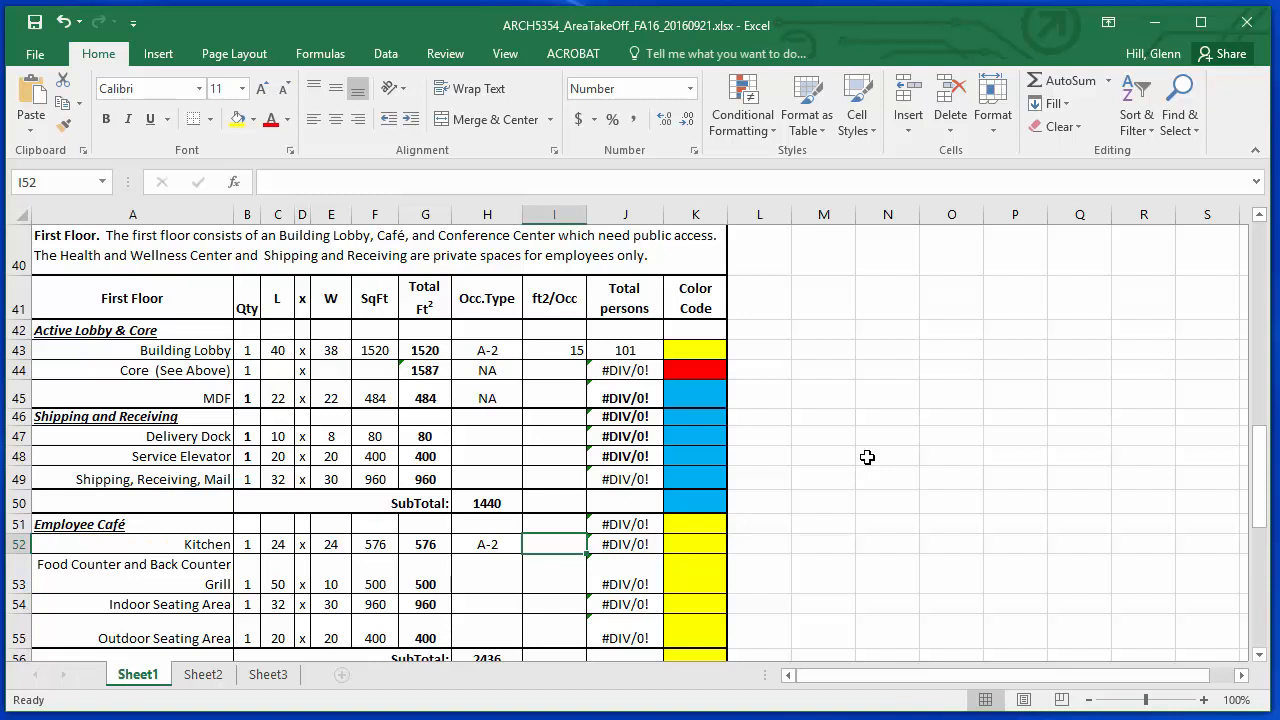
type("7")
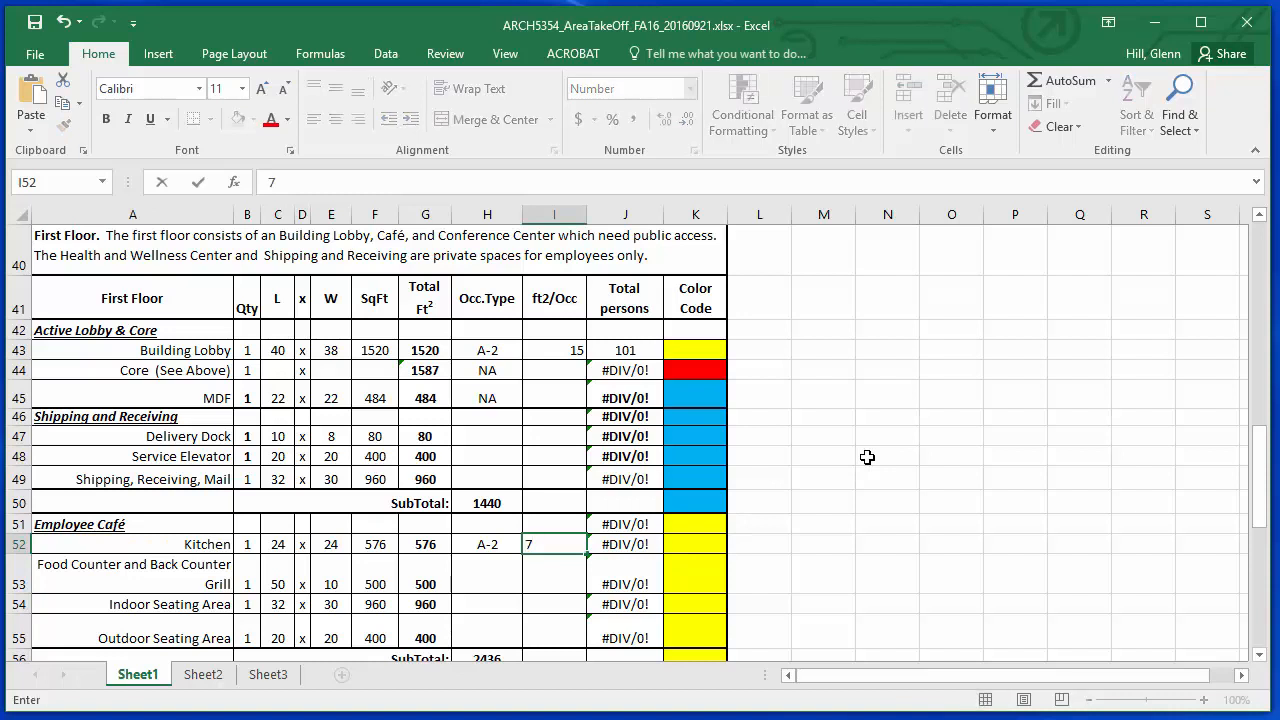
key("Return")
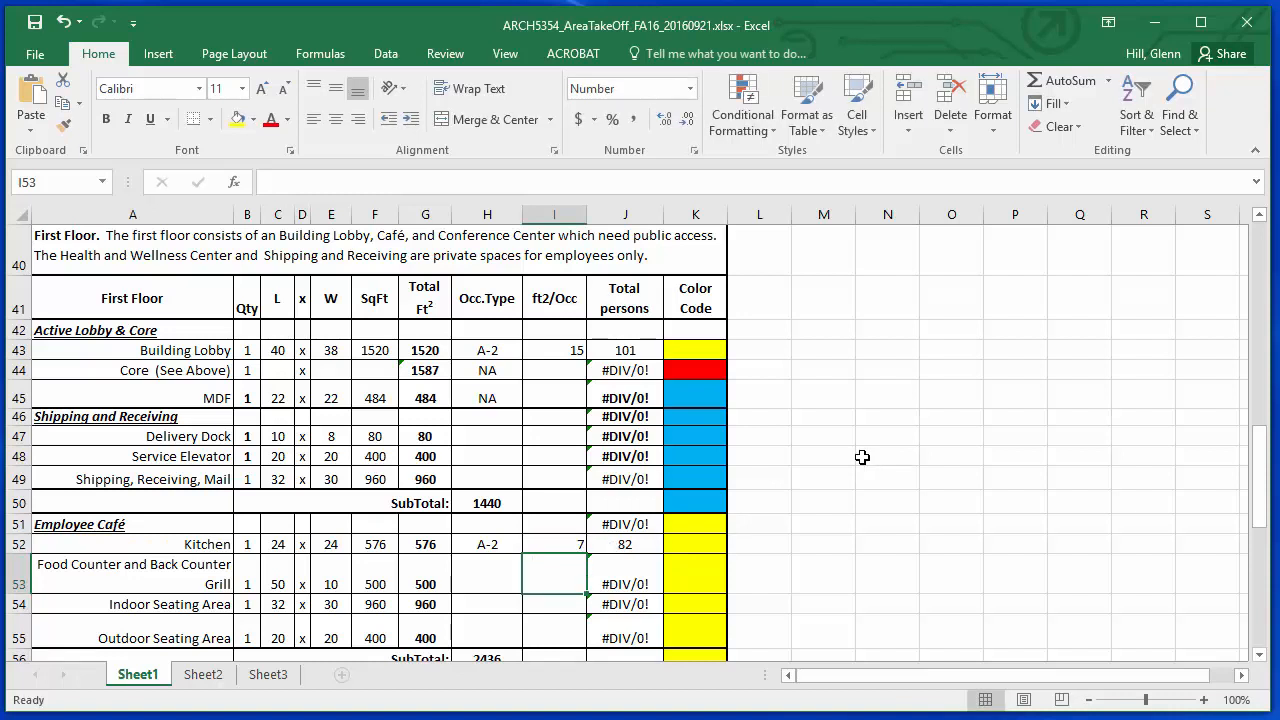
- Check the Kitchen's Total Ft² formula and set its ft2/Occ value in I52 to 100
double_click(572, 545)
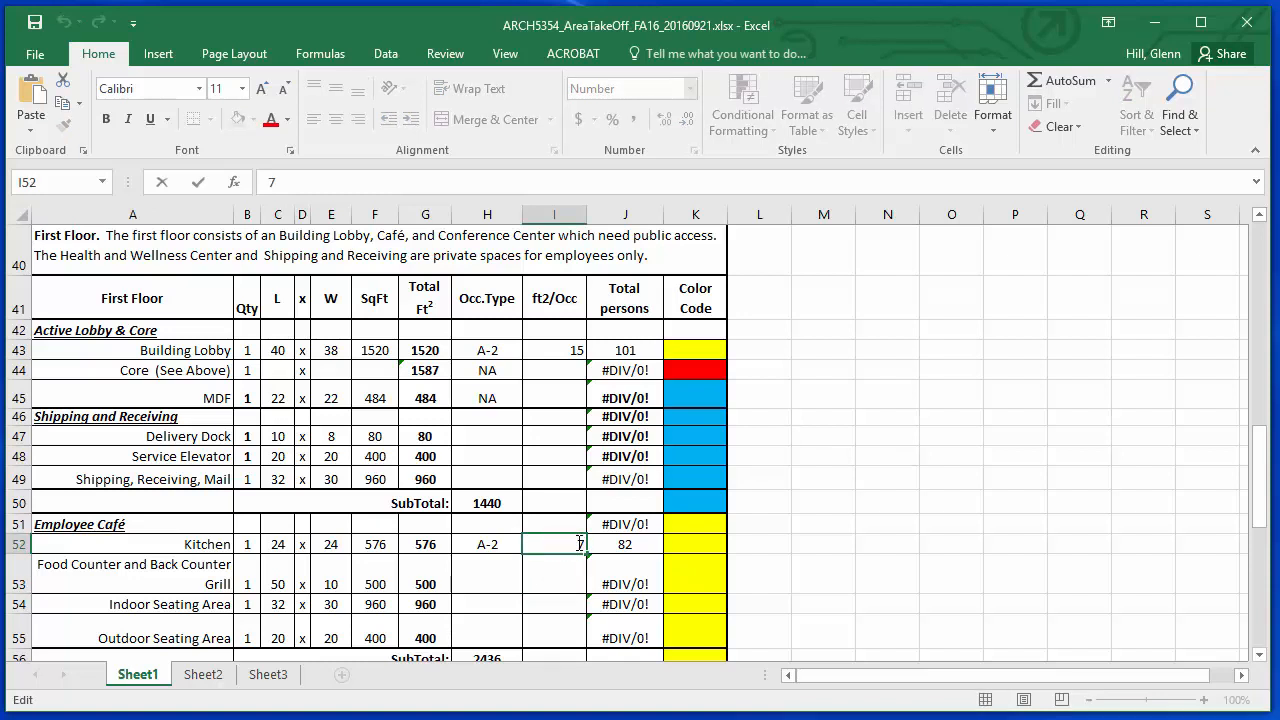
left_click(426, 546)
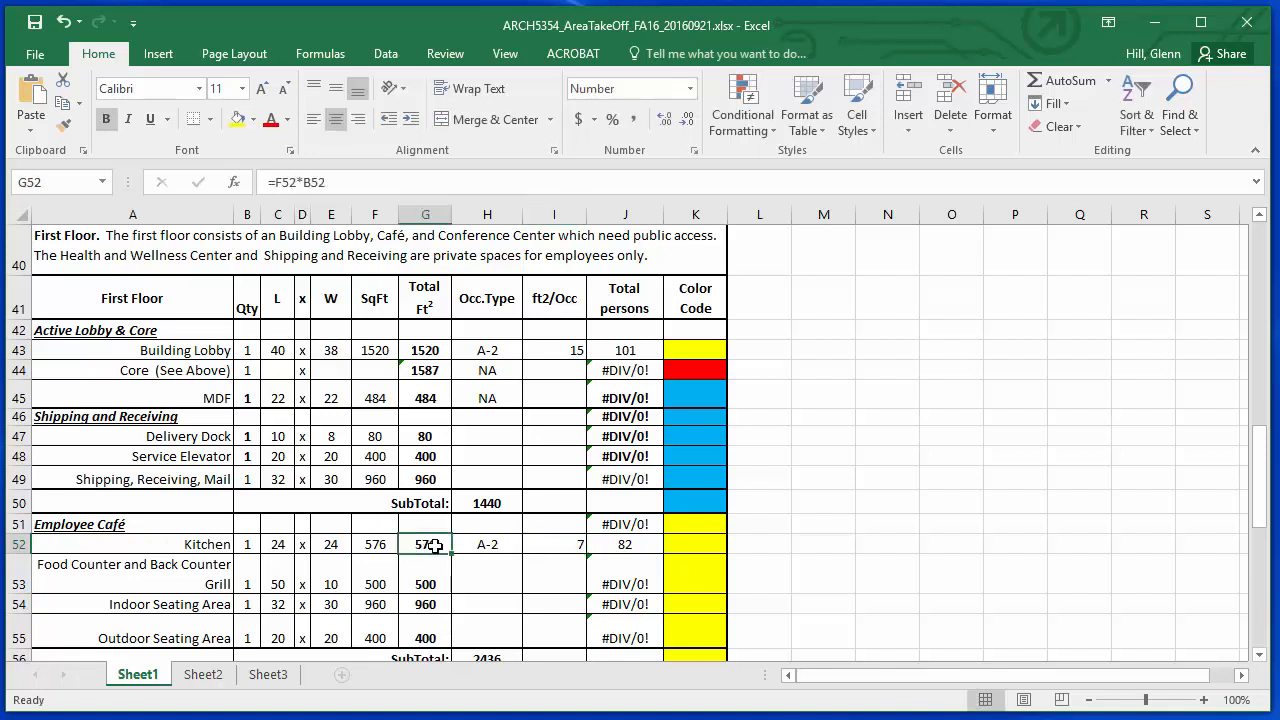
left_click(575, 545)
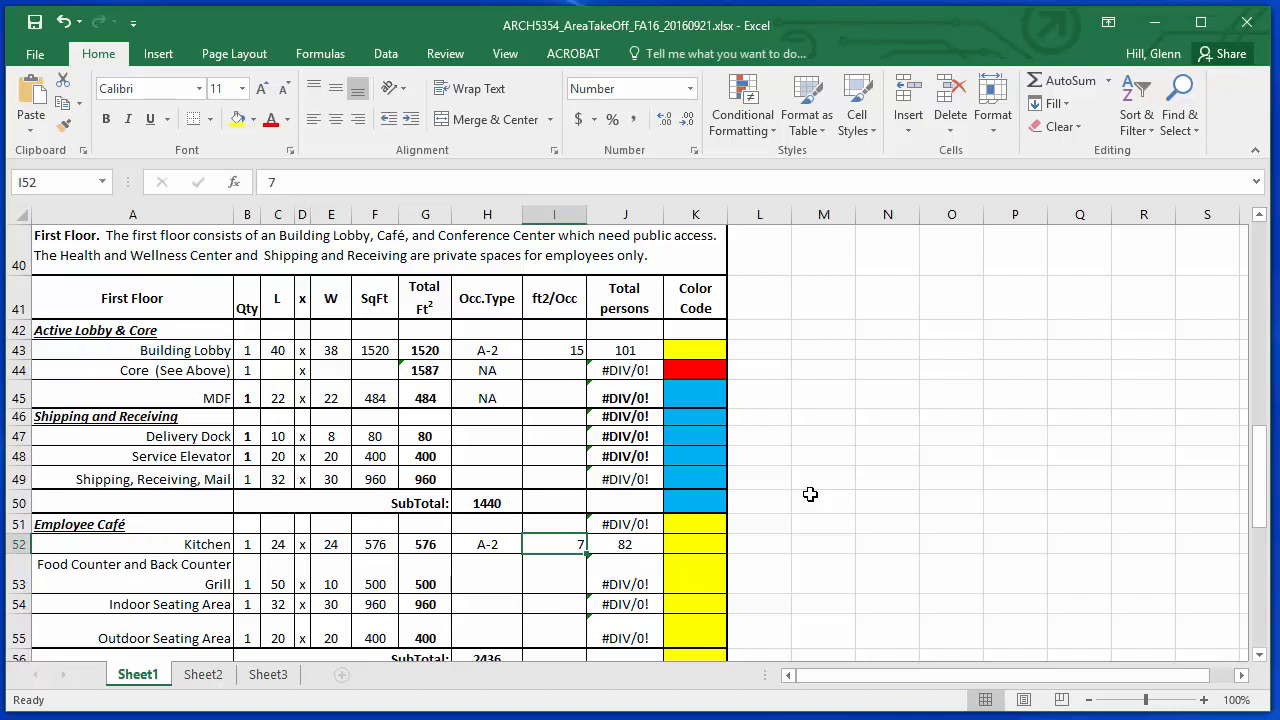
type("100")
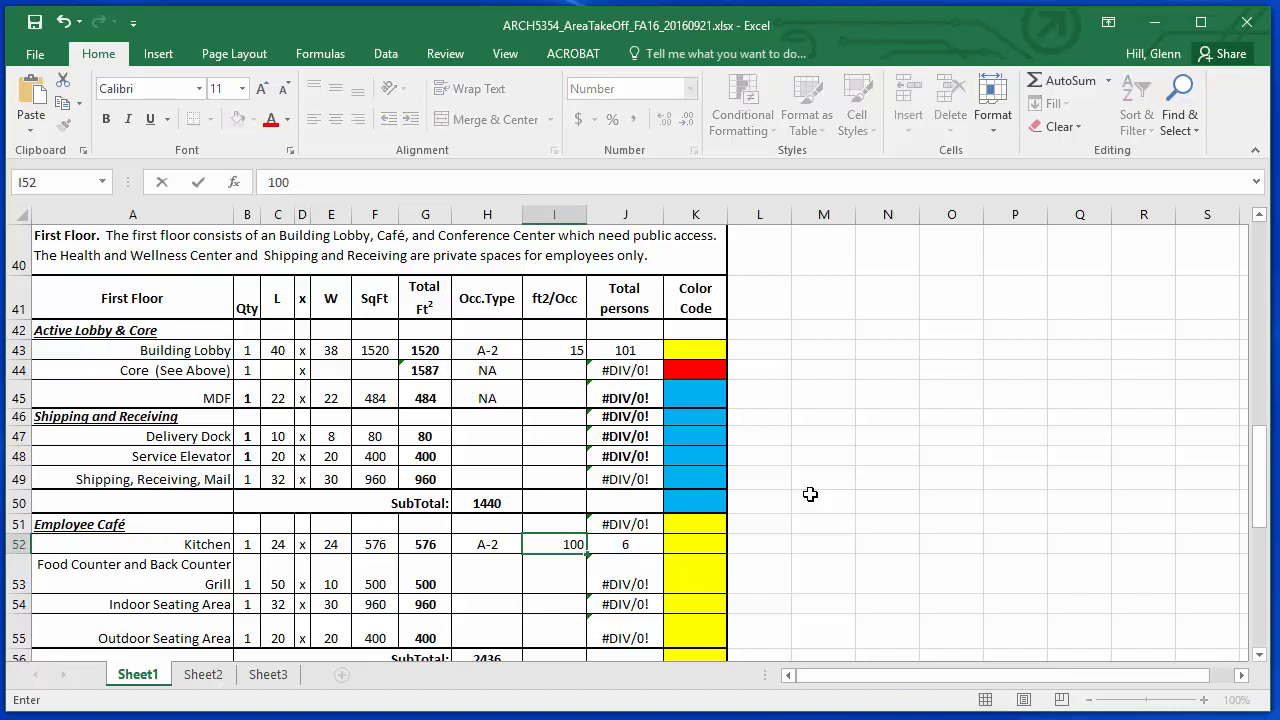
key("Return")
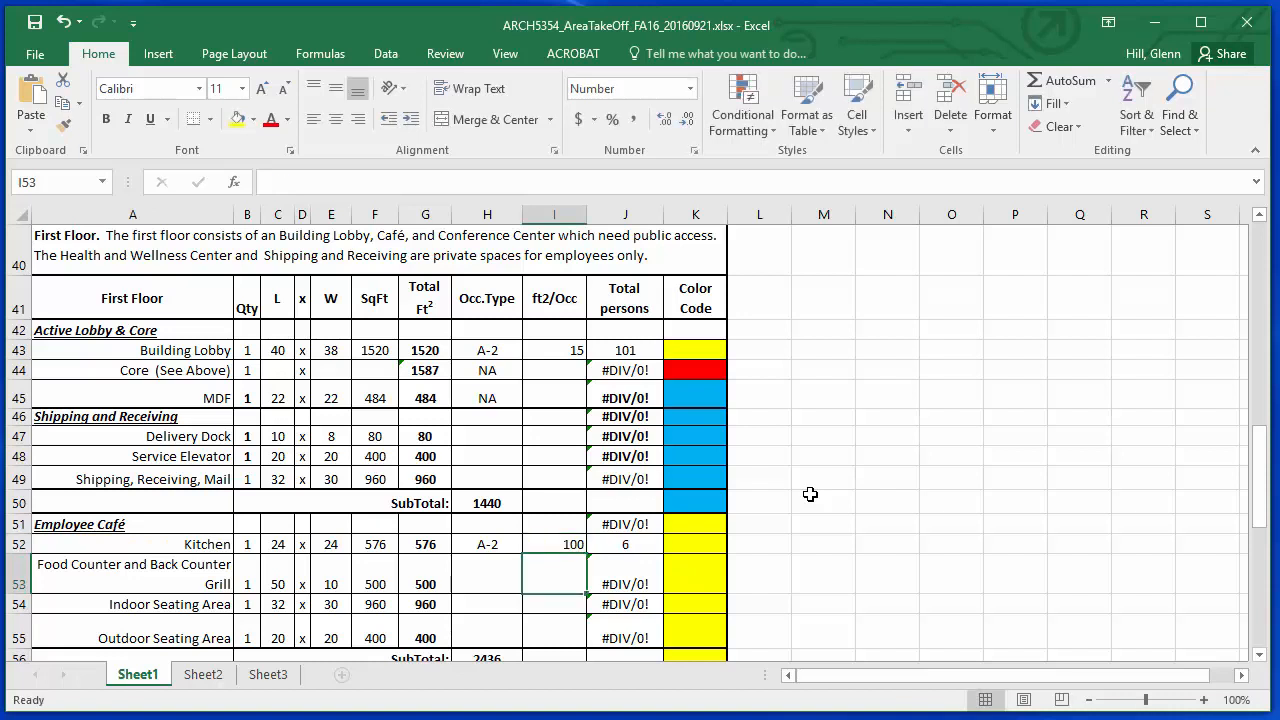
- Inspect the Kitchen's Total persons formula in J52, tracing the area and ft2/Occ cells it references
left_click(637, 547)
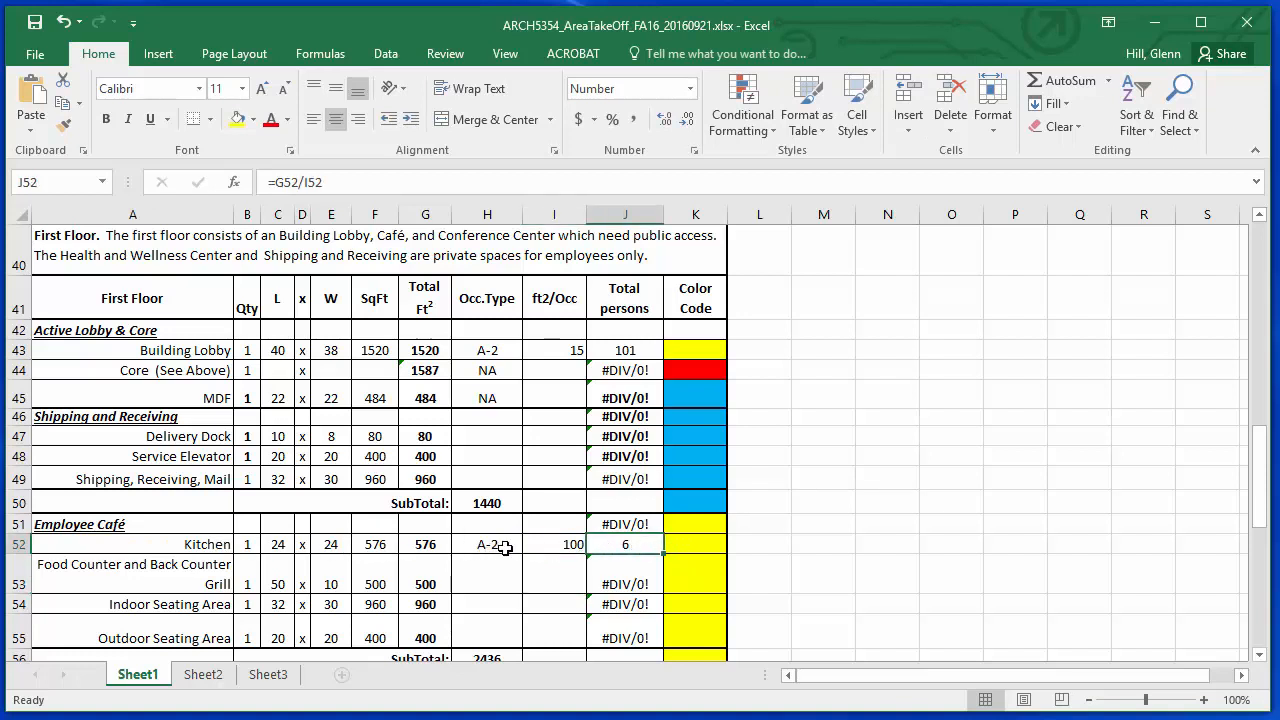
left_click(568, 547)
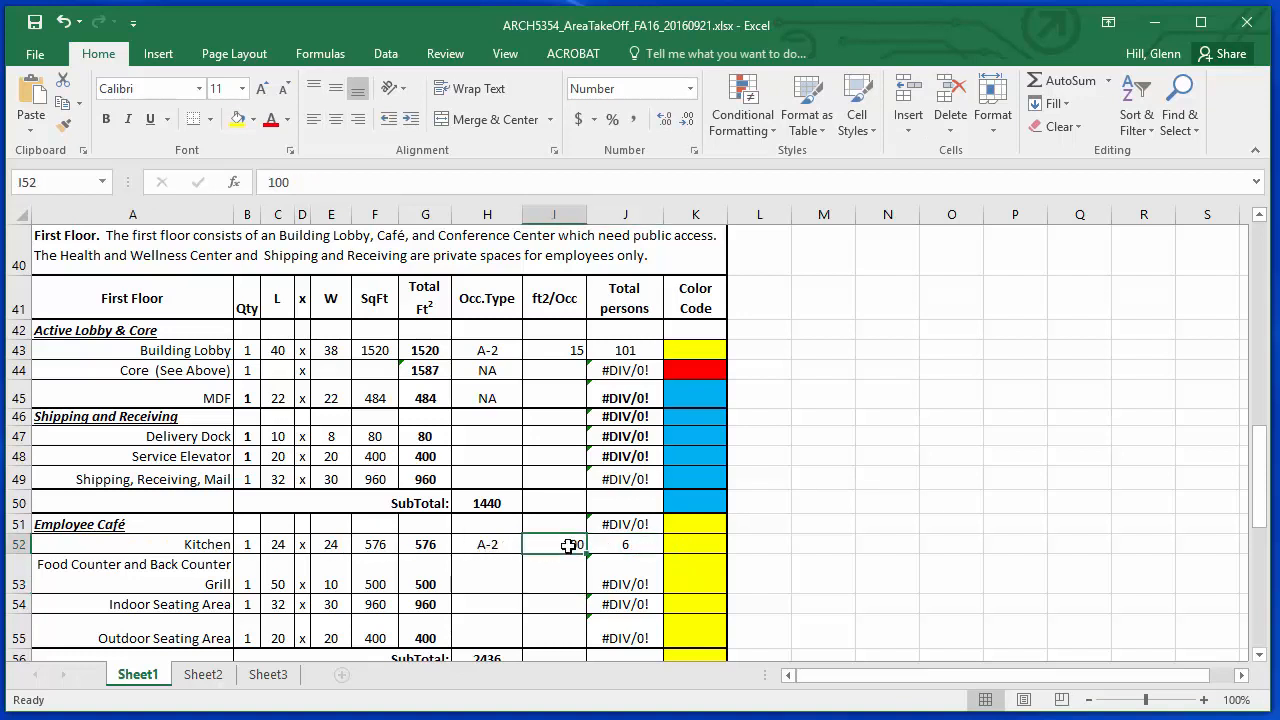
left_click(493, 576)
left_click(562, 543)
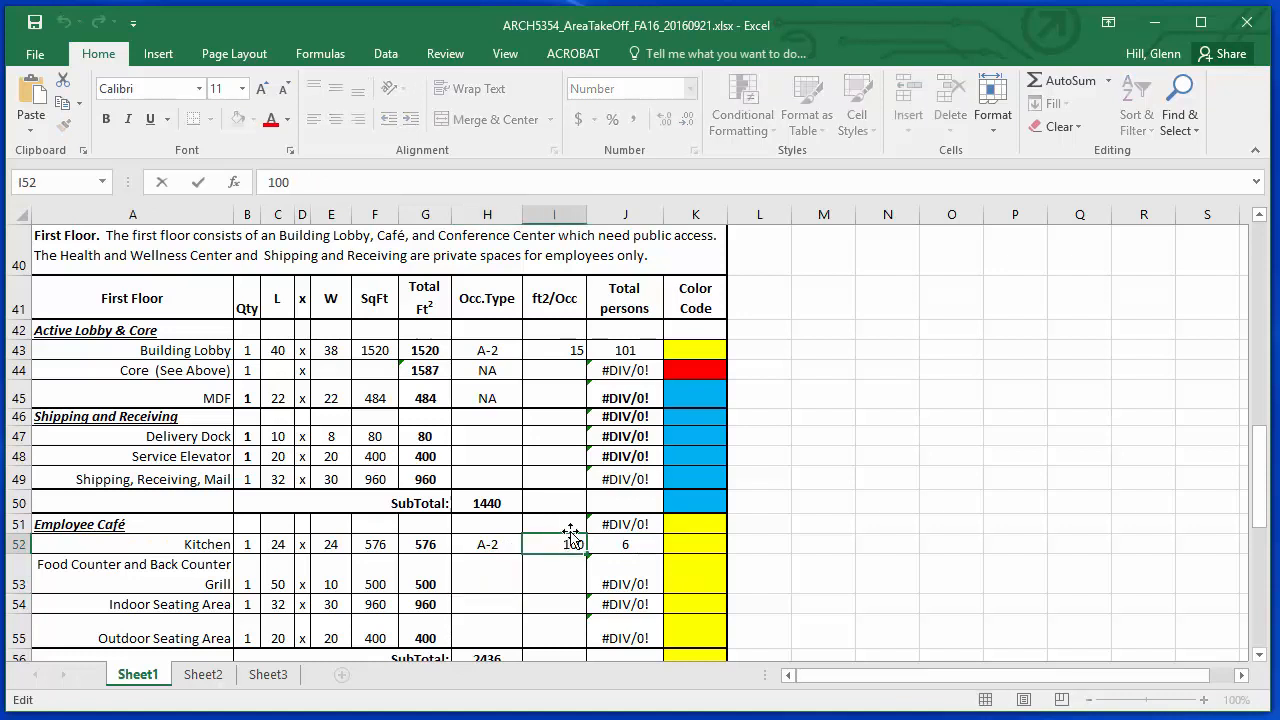
left_click(560, 525)
double_click(555, 540)
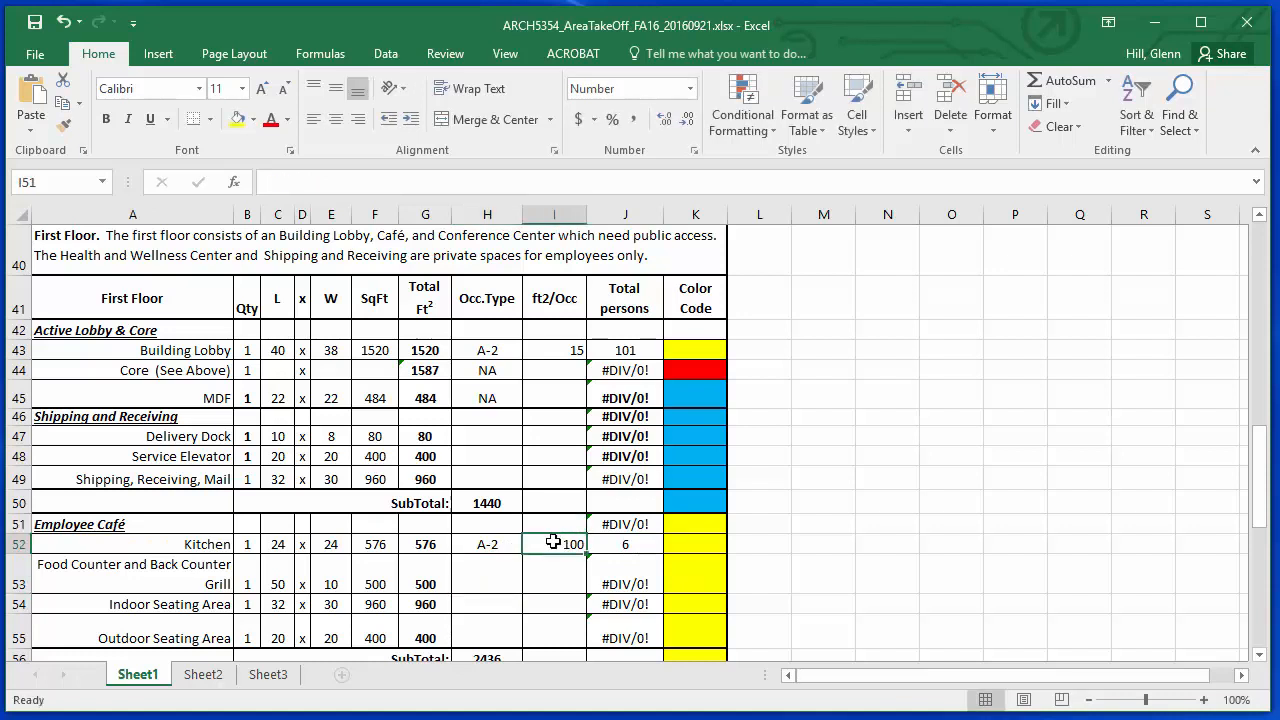
double_click(627, 546)
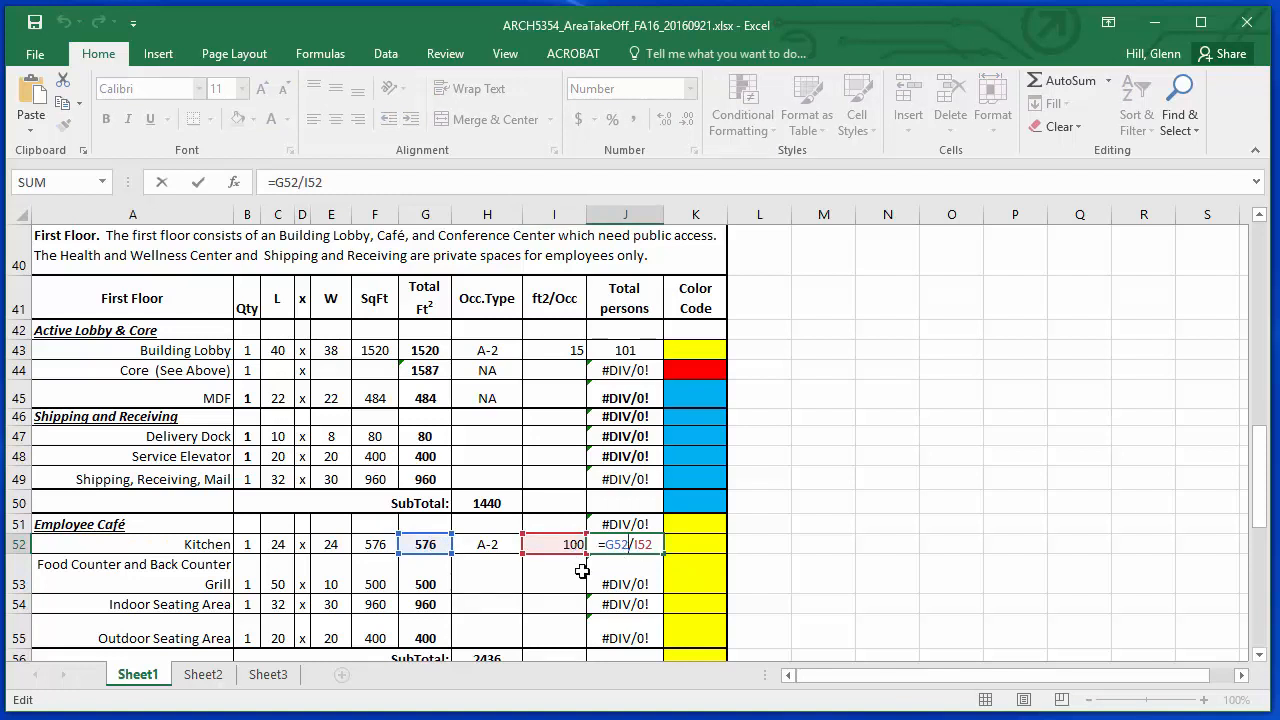
left_click(582, 571)
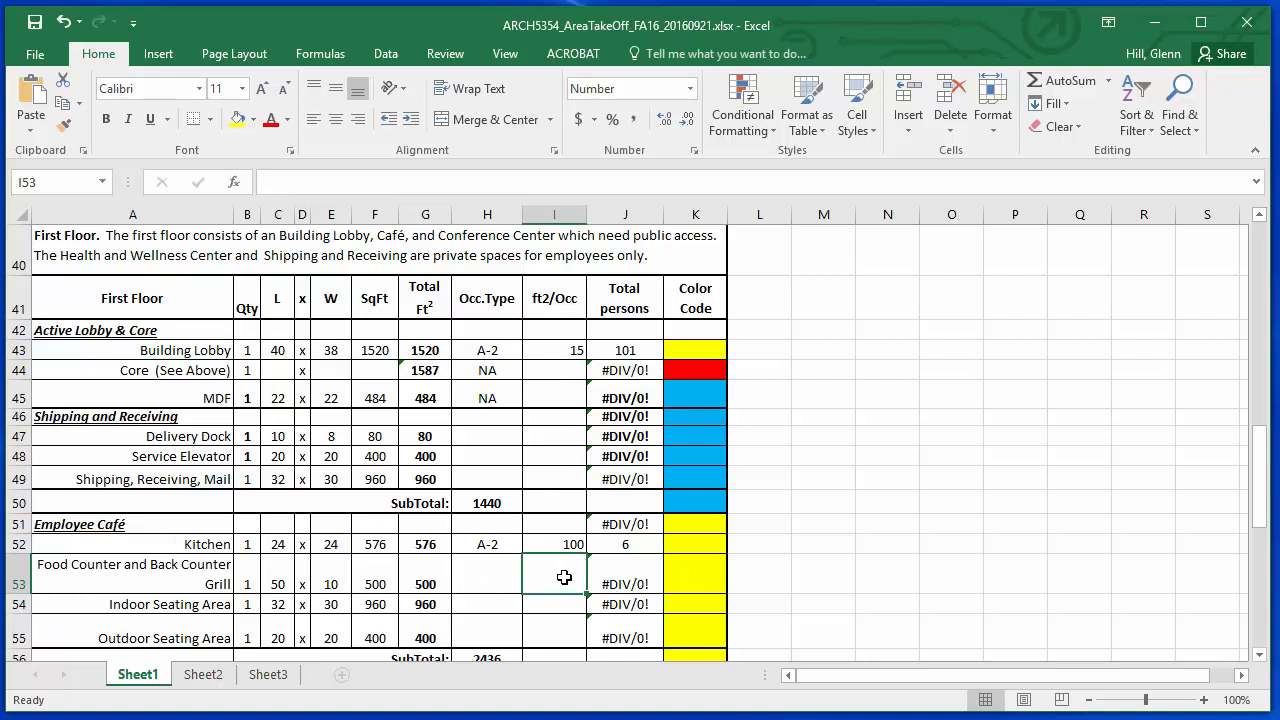
- Enter 15 as the ft2/Occ value and A-2 as the Occ.Type for the Indoor Seating Area in row 54
left_click(484, 606)
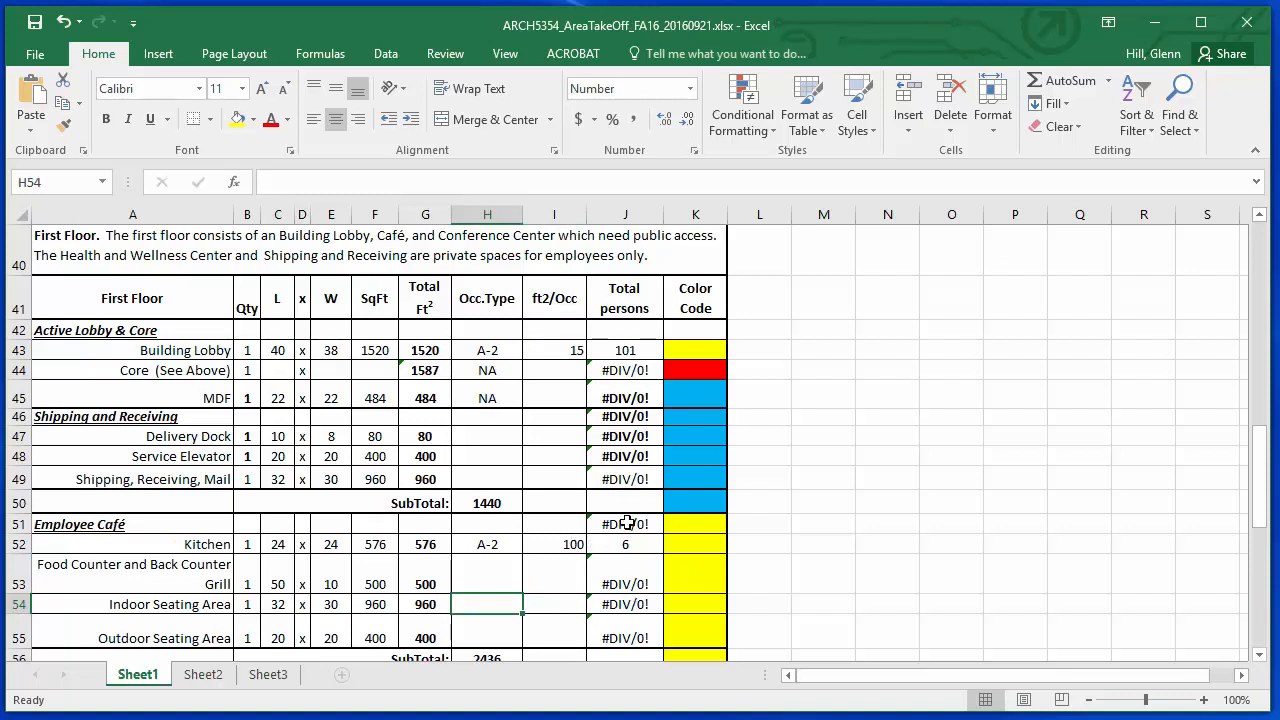
left_click(539, 608)
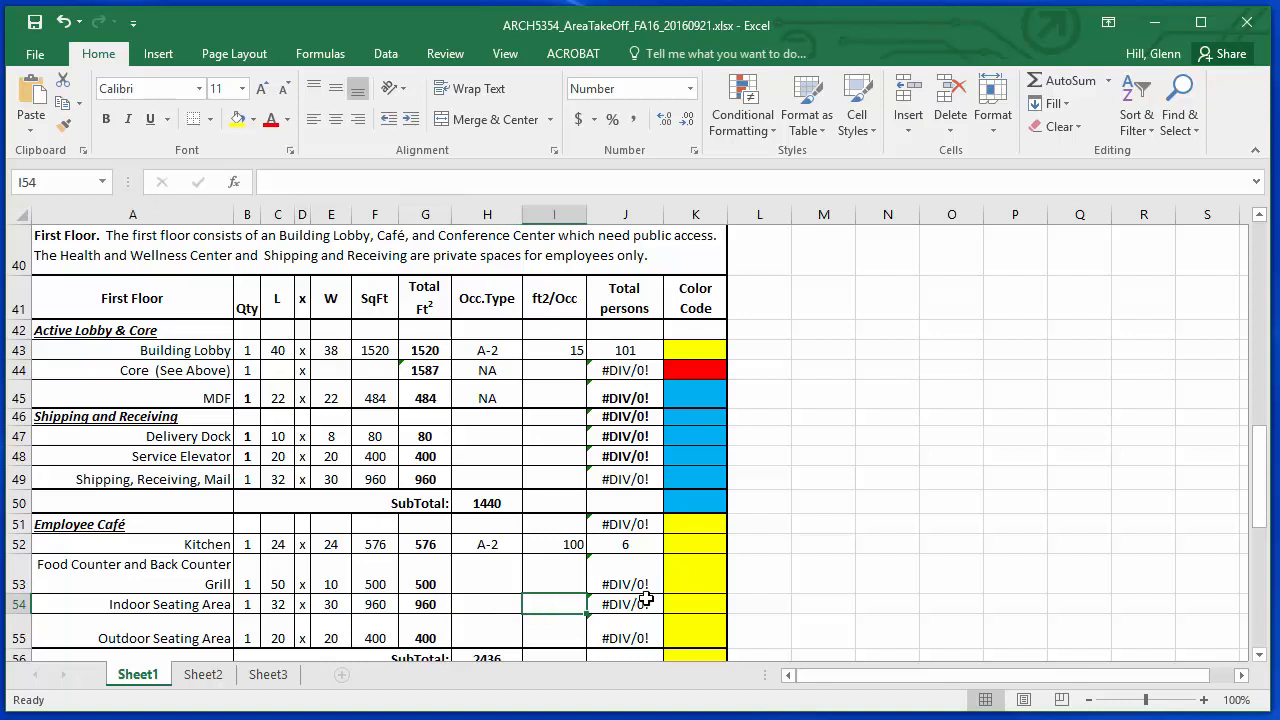
type("15")
key("Return")
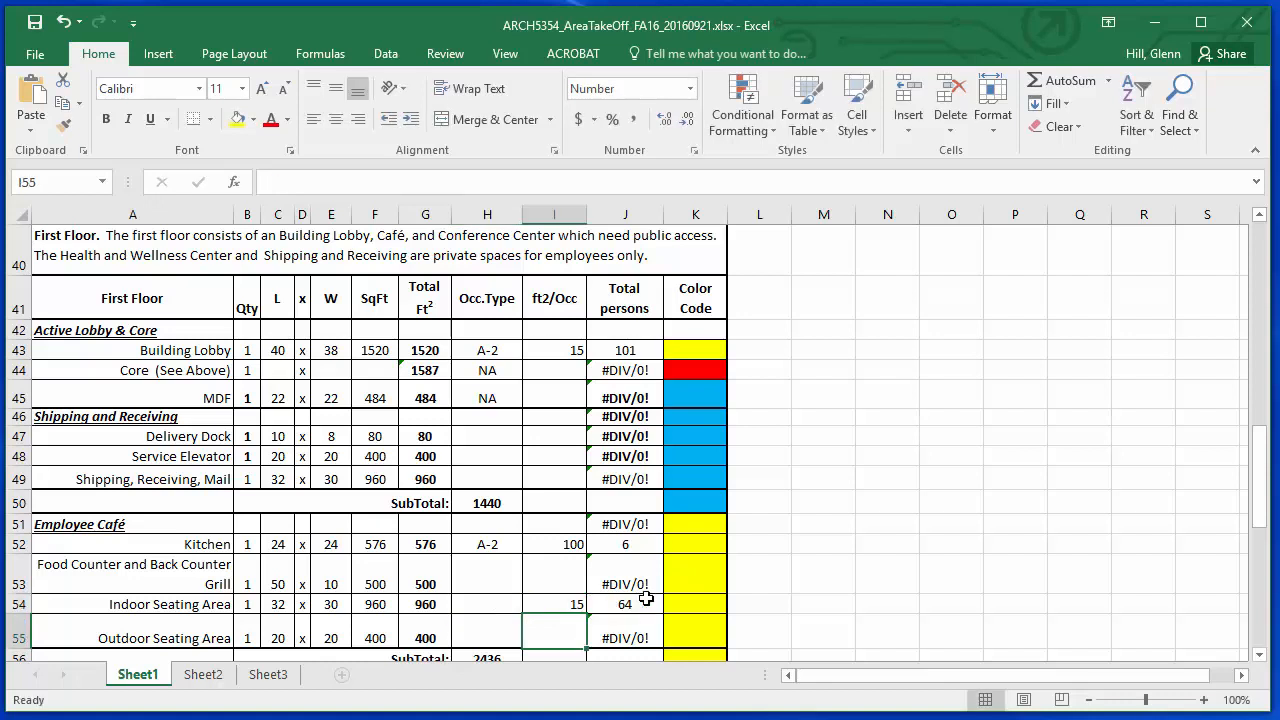
left_click(484, 604)
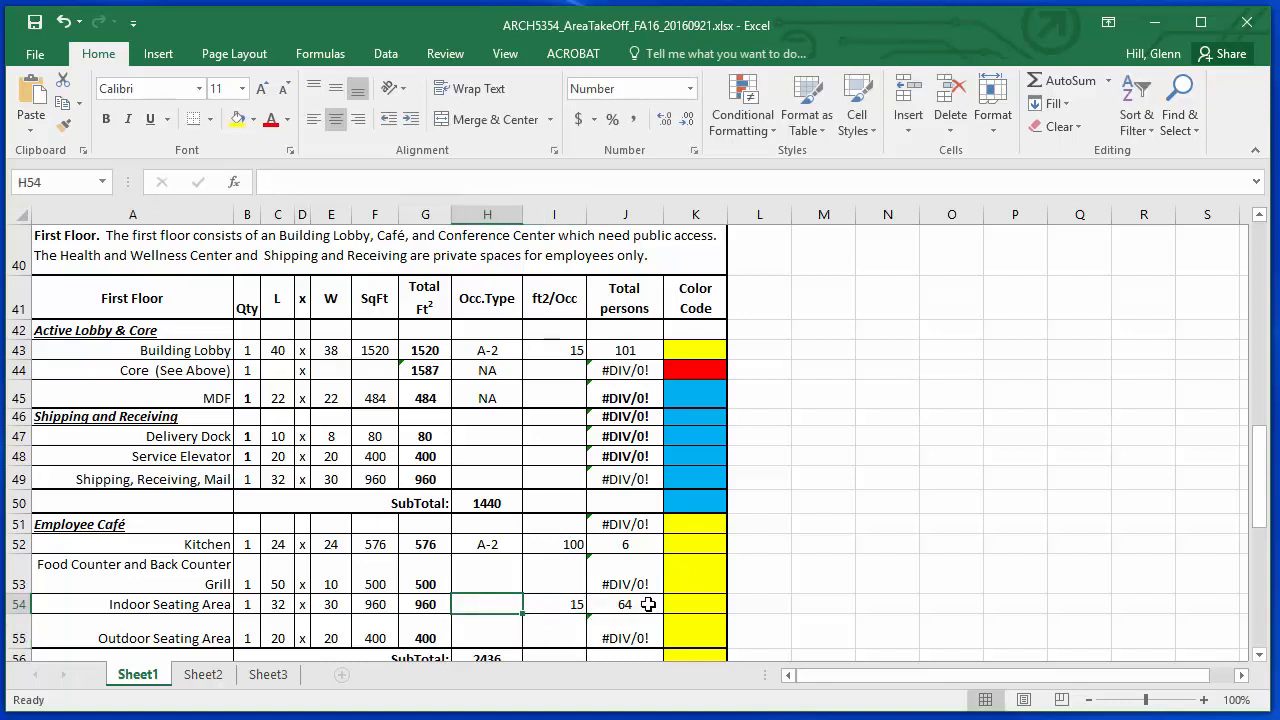
type("A-2")
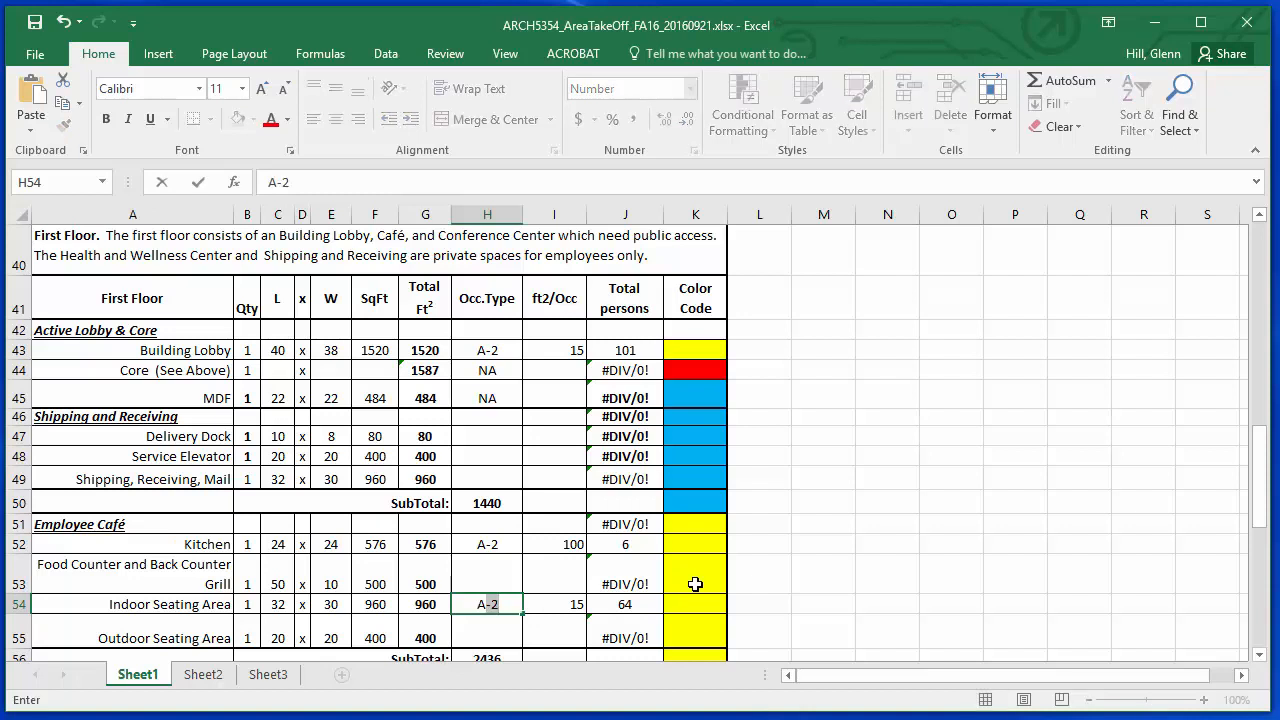
key("Return")
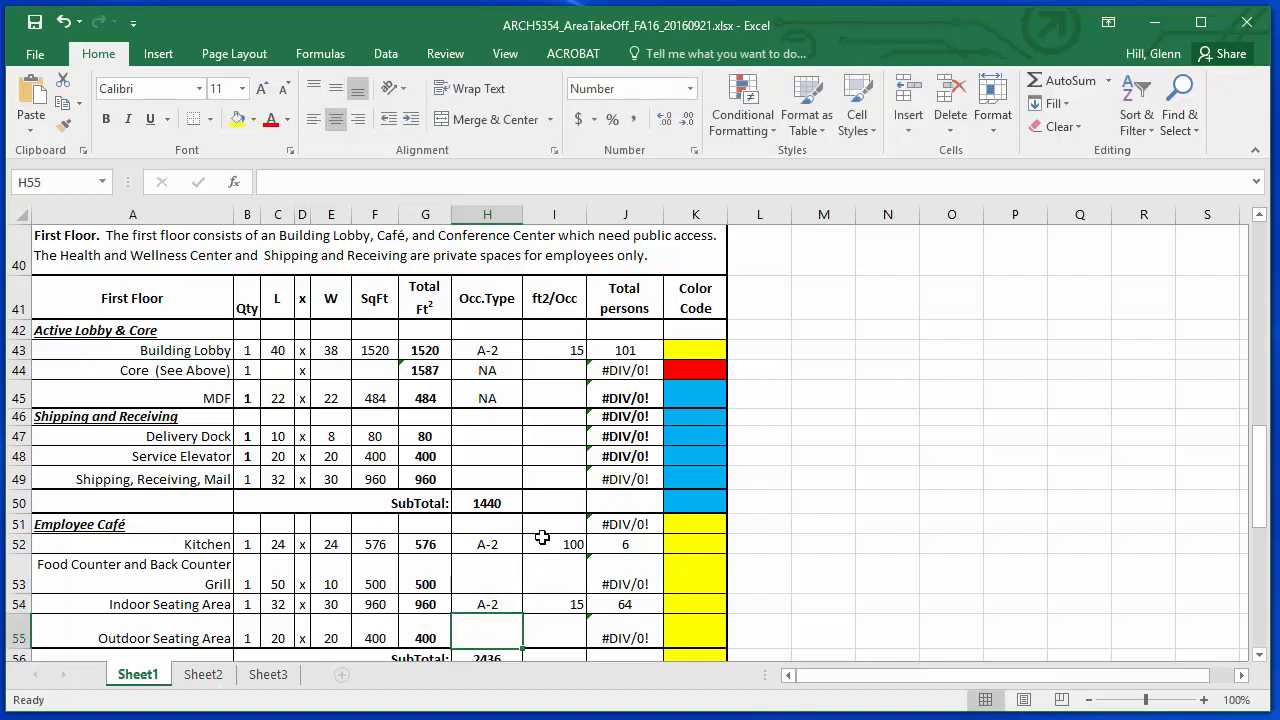
- Change the Kitchen's Occ.Type in H52 to I
left_click(494, 546)
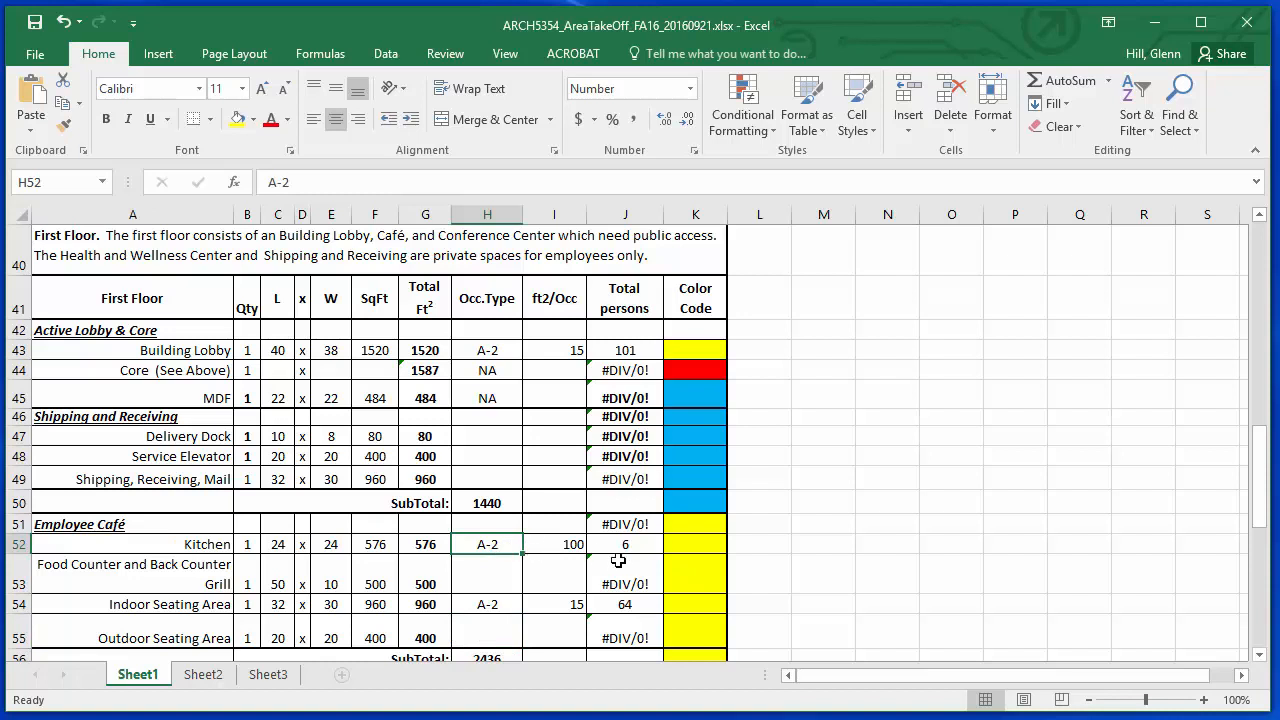
type("I")
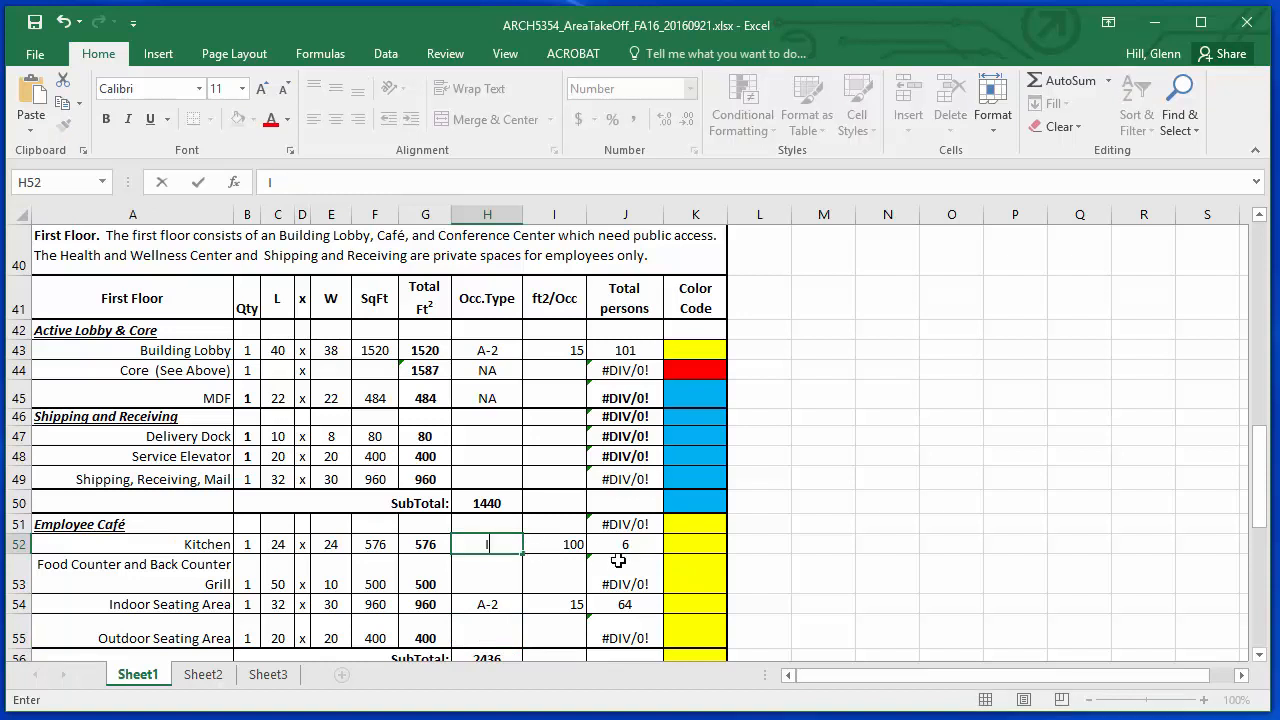
key("Return")
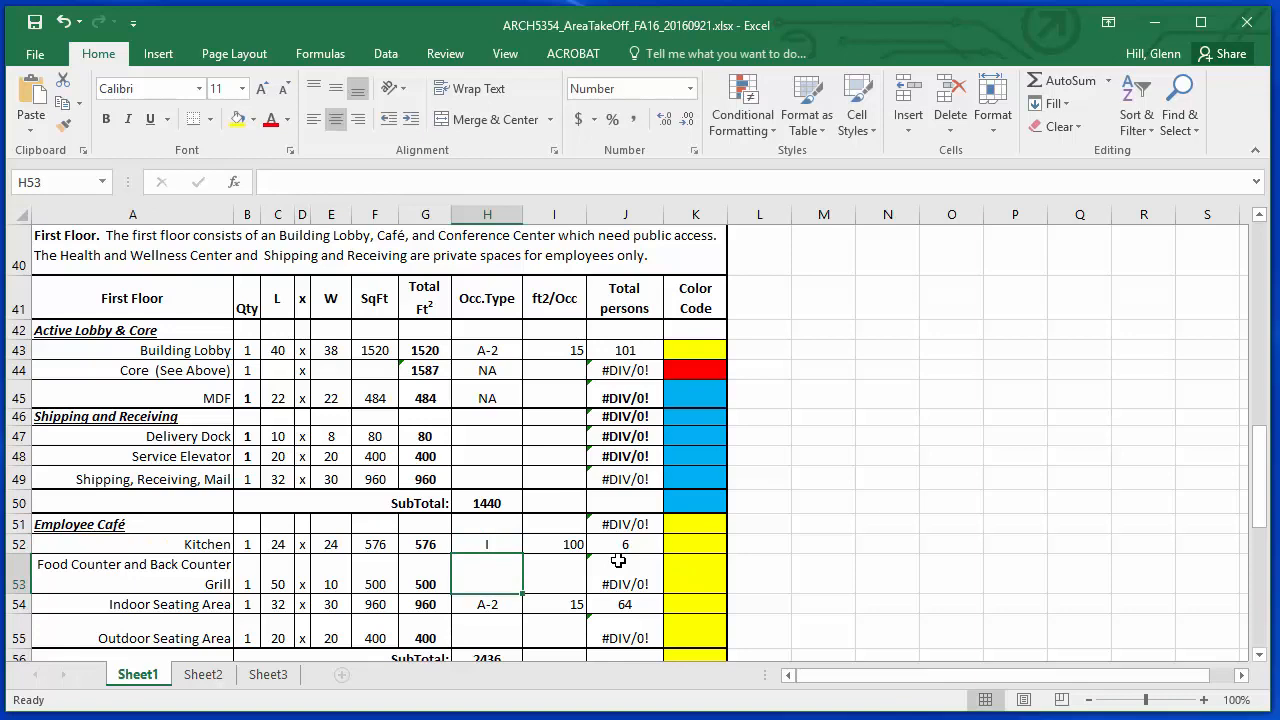
- Enter A-2 as the Occ.Type and 15 as the ft2/Occ value for the Outdoor Seating Area in row 55
left_click(499, 625)
scroll(499, 625, "down", 2)
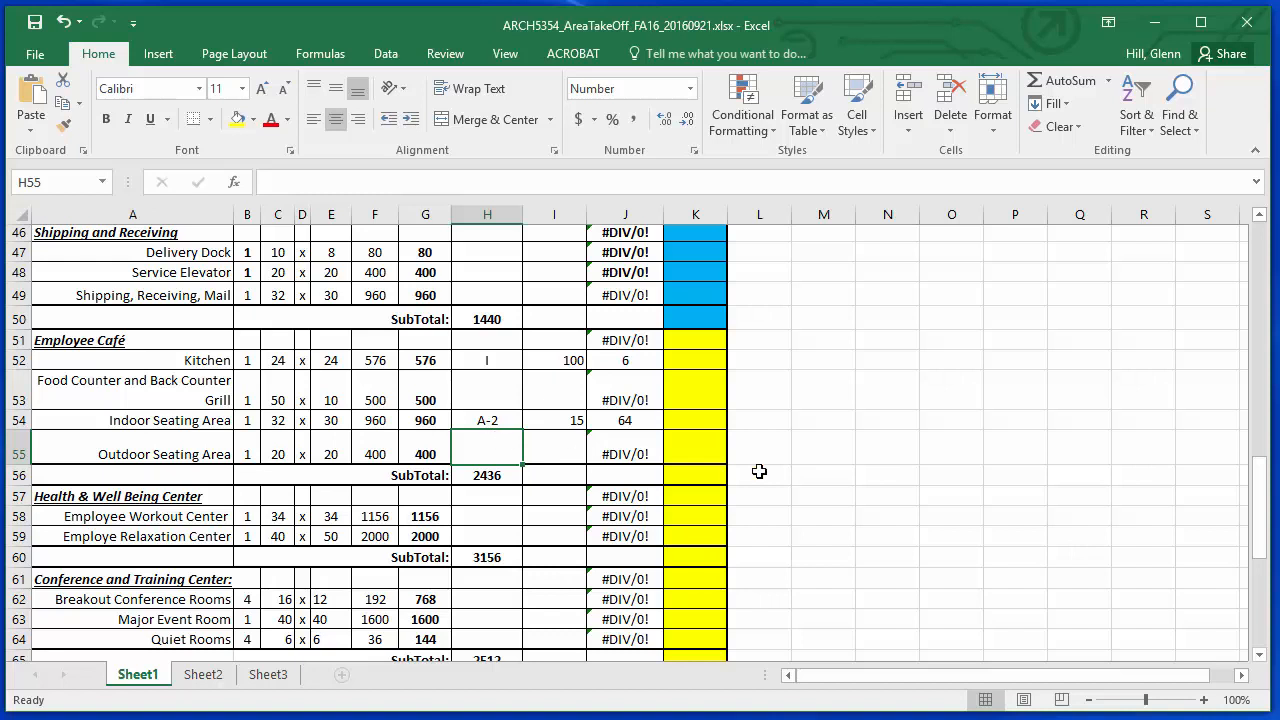
type("A-2")
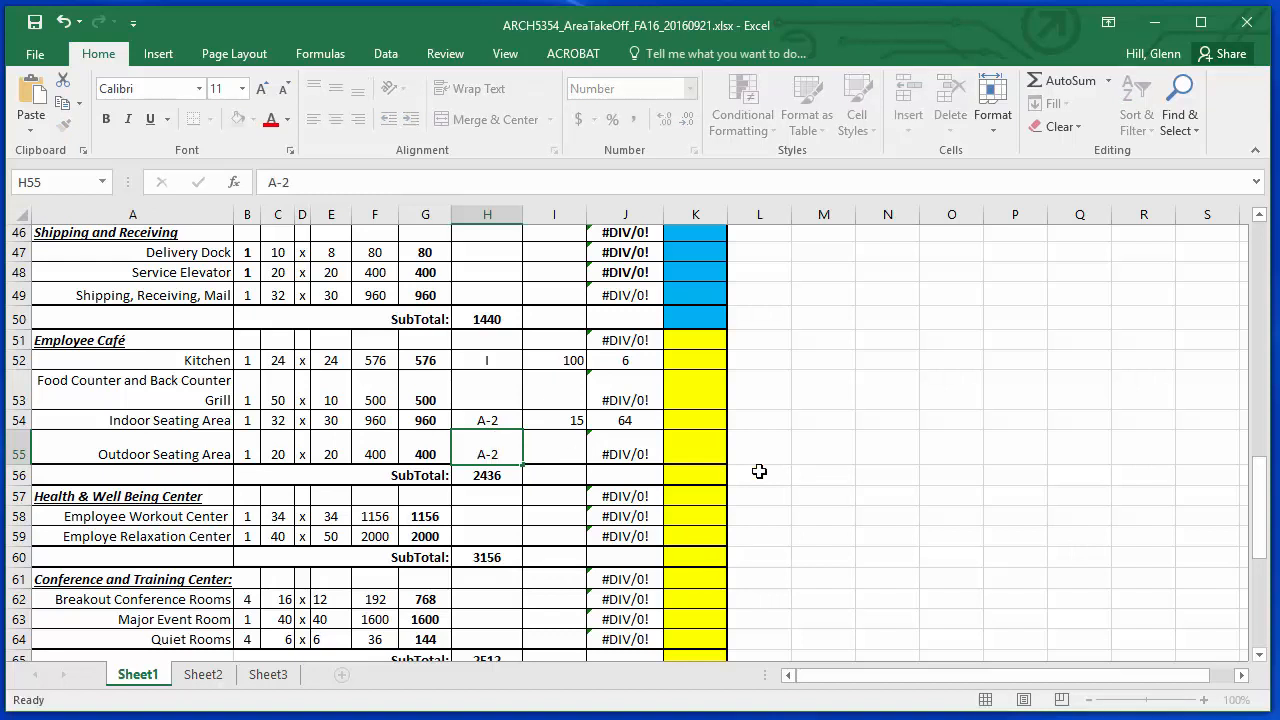
key("Return")
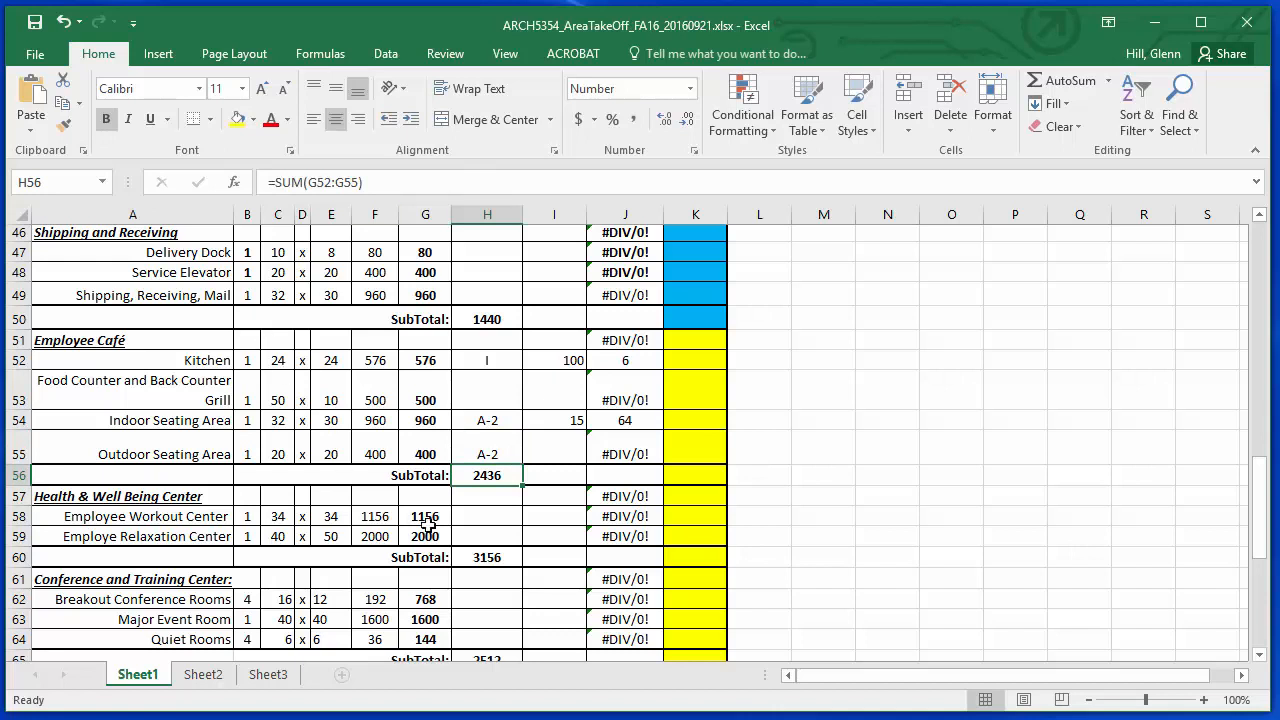
left_click(575, 423)
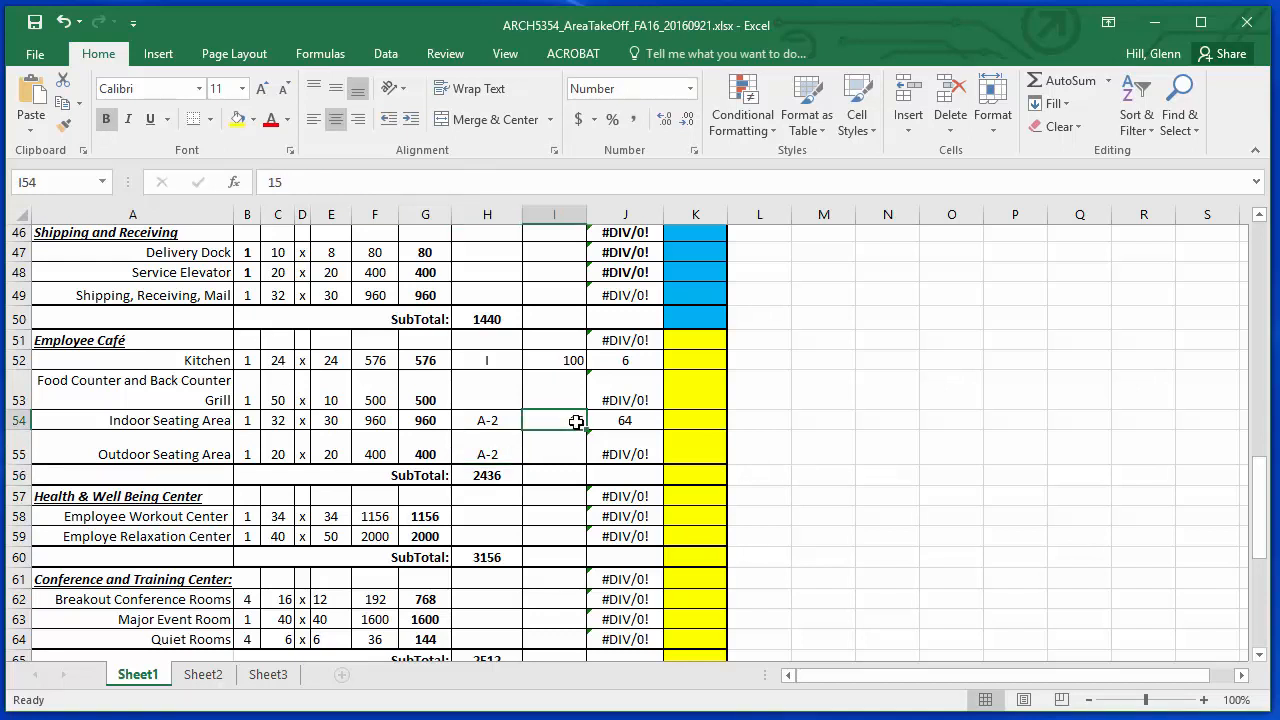
left_click(576, 445)
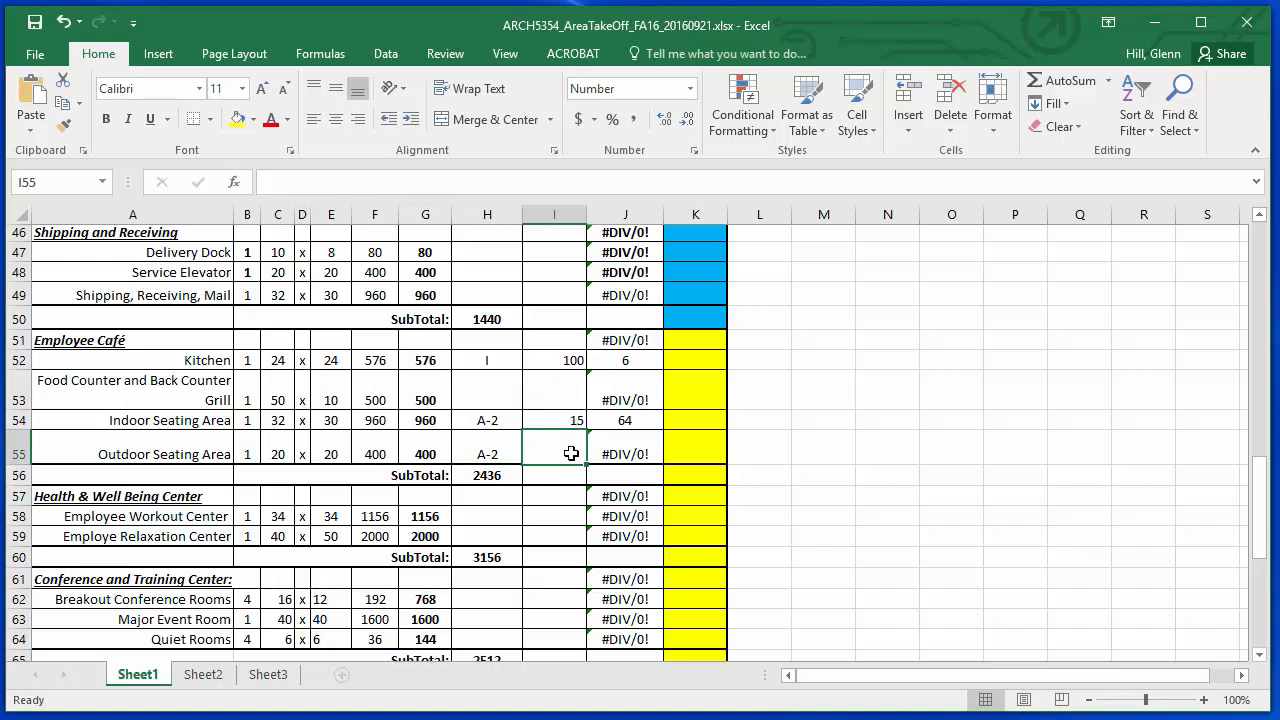
type("1")
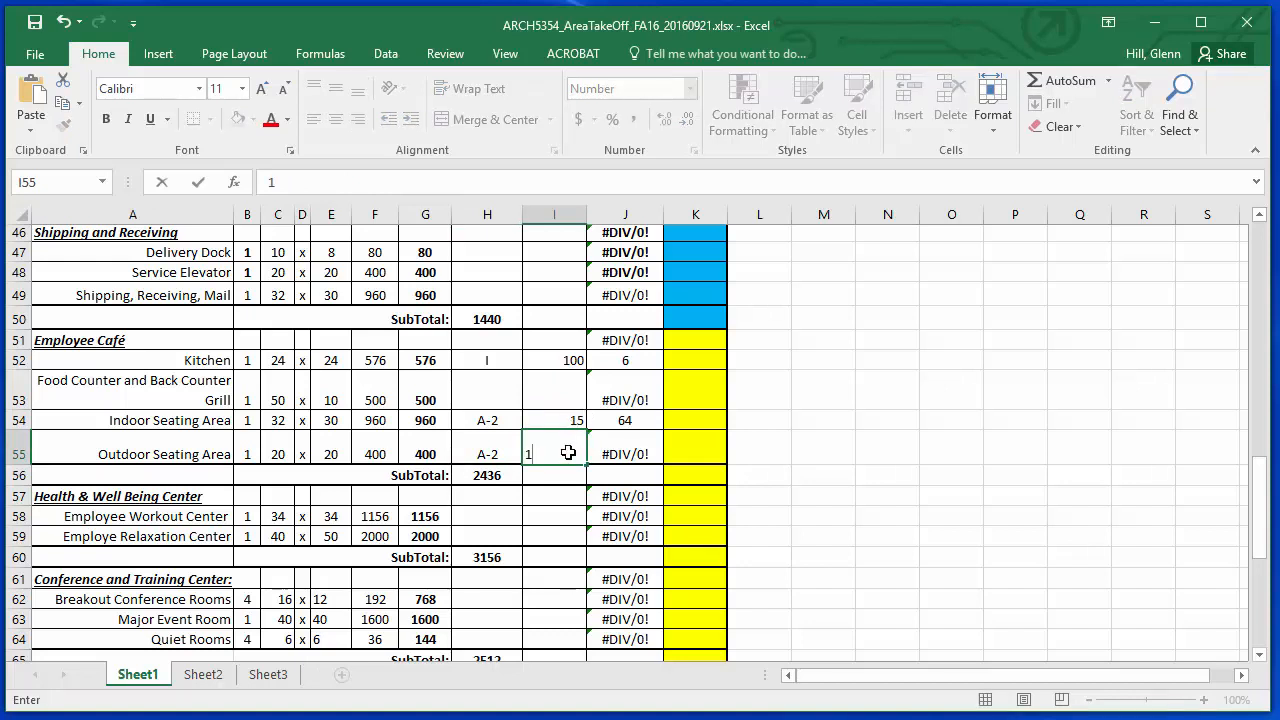
type("5")
key("Return")
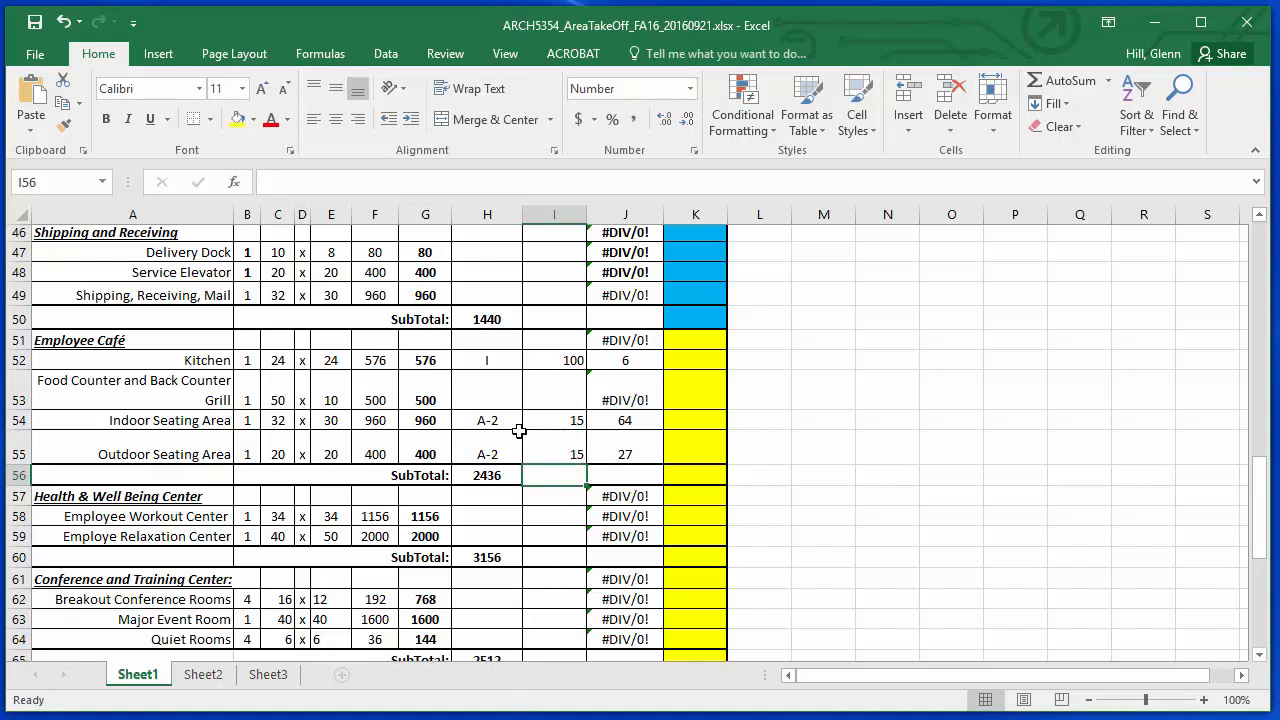
- Inspect the Outdoor Seating Area's Total persons formula in J55 and review the First Floor table
left_click(647, 455)
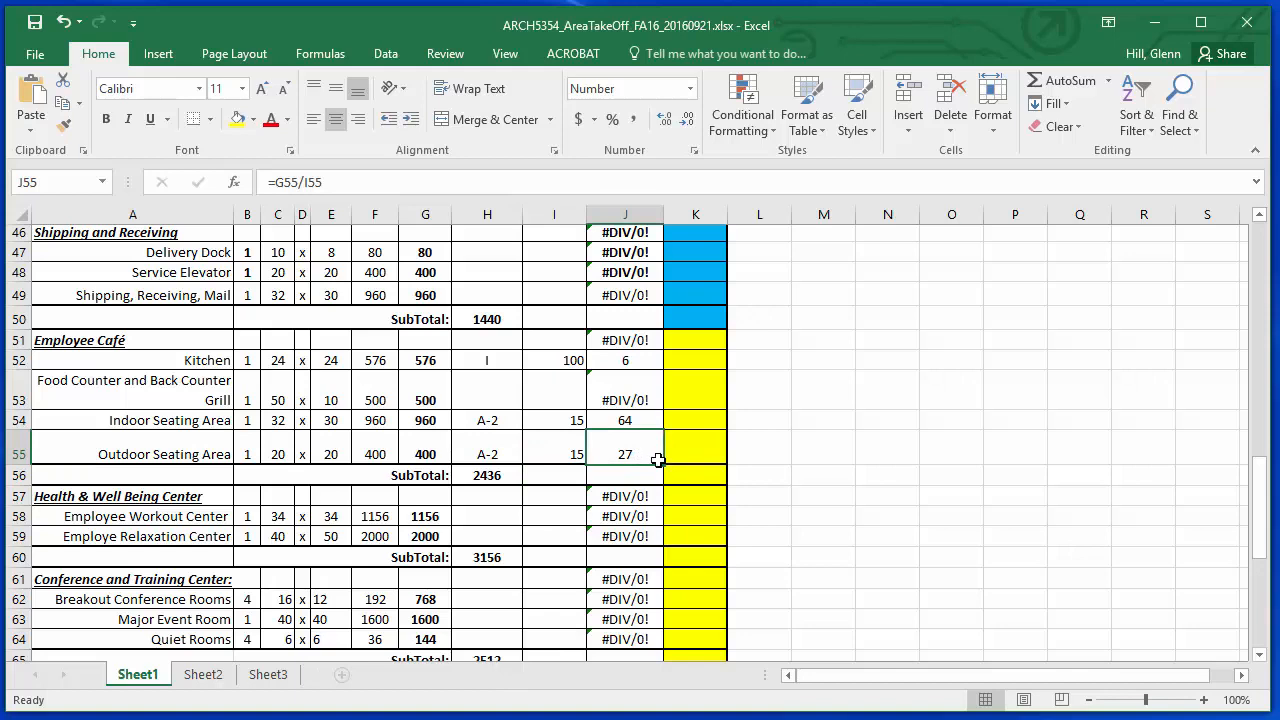
scroll(657, 459, "up", 3)
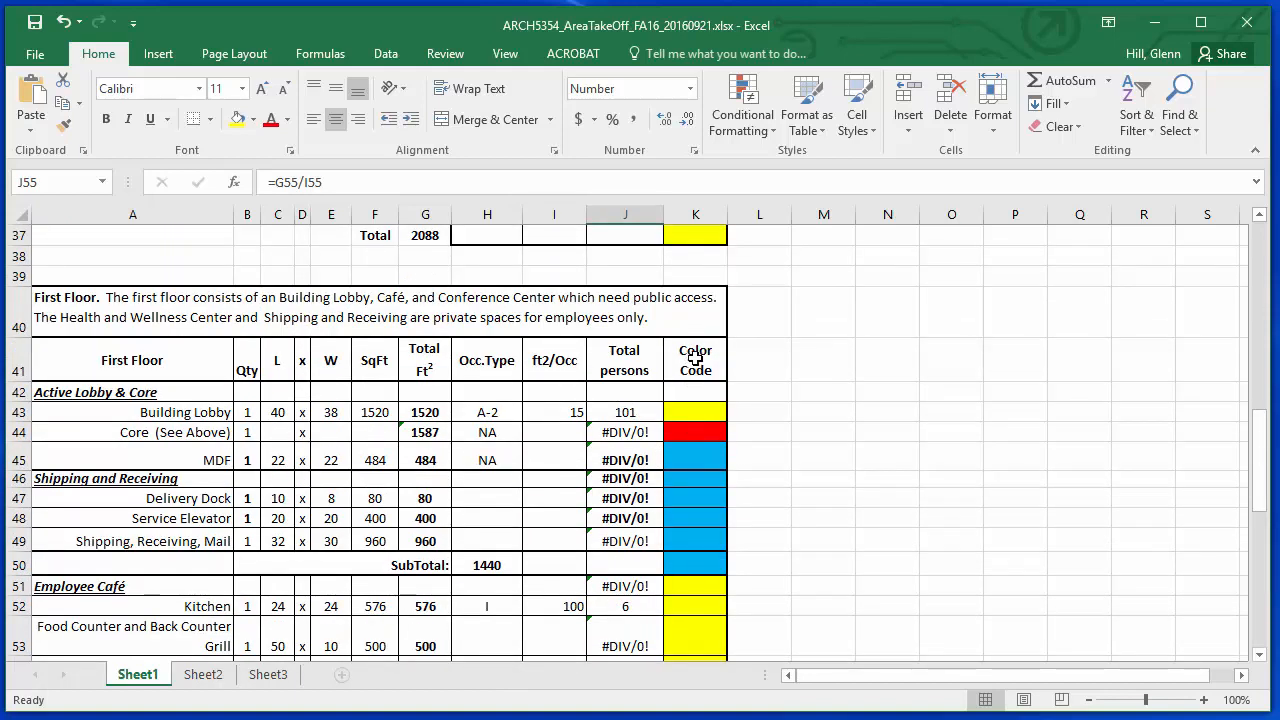
scroll(688, 542, "down", 4)
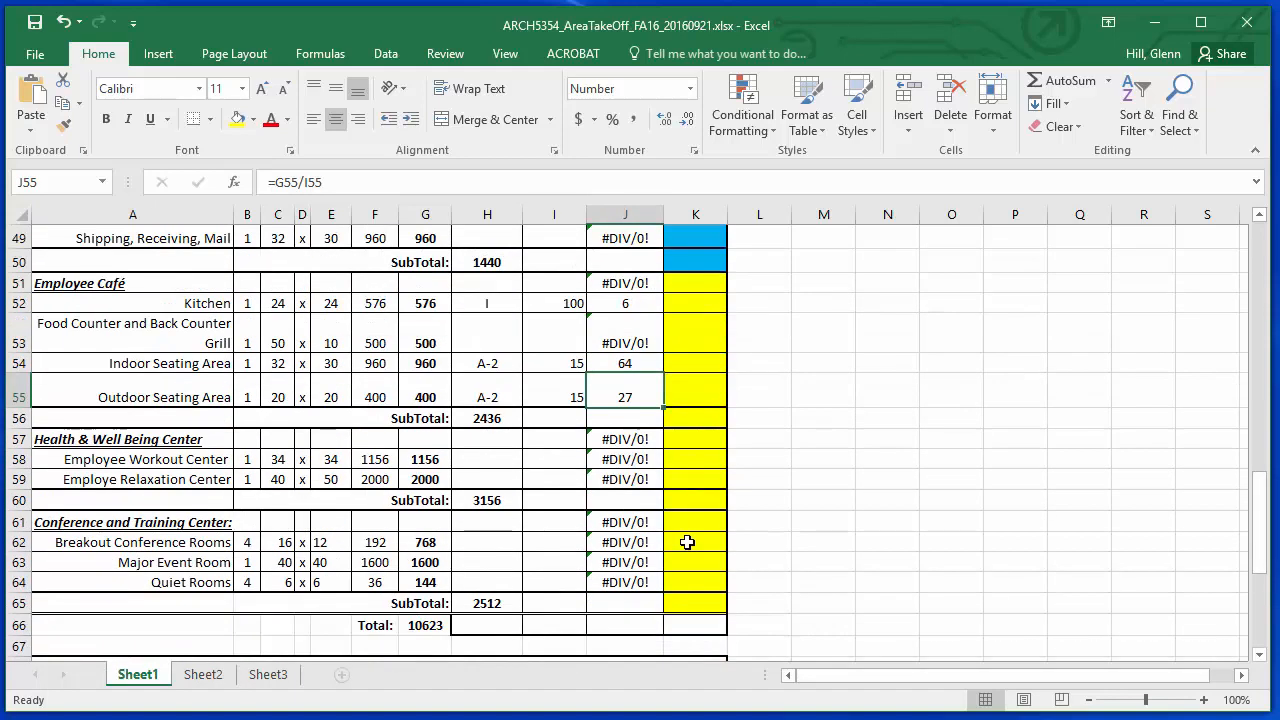
- Save the area take-off workbook ARCH5354_AreaTakeOff_FA16_20160921.xlsx under its existing file name
scroll(688, 542, "up", 2)
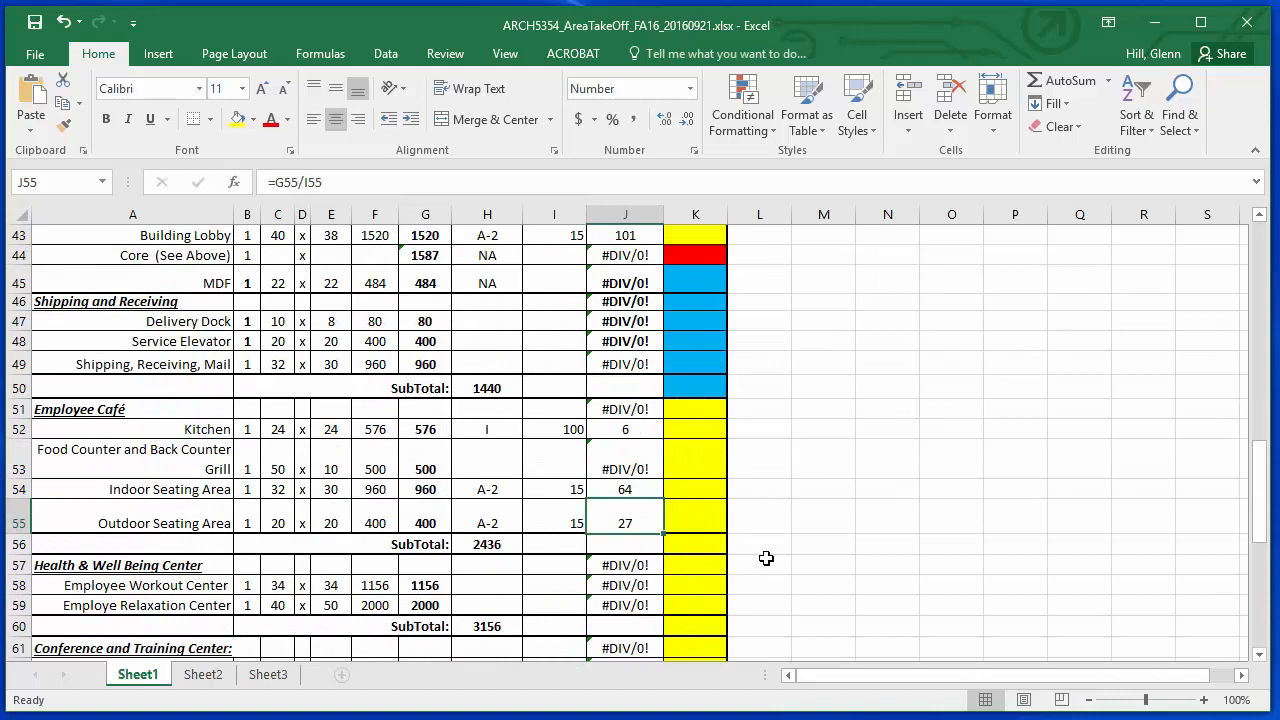
left_click(849, 448)
scroll(771, 343, "up", 5)
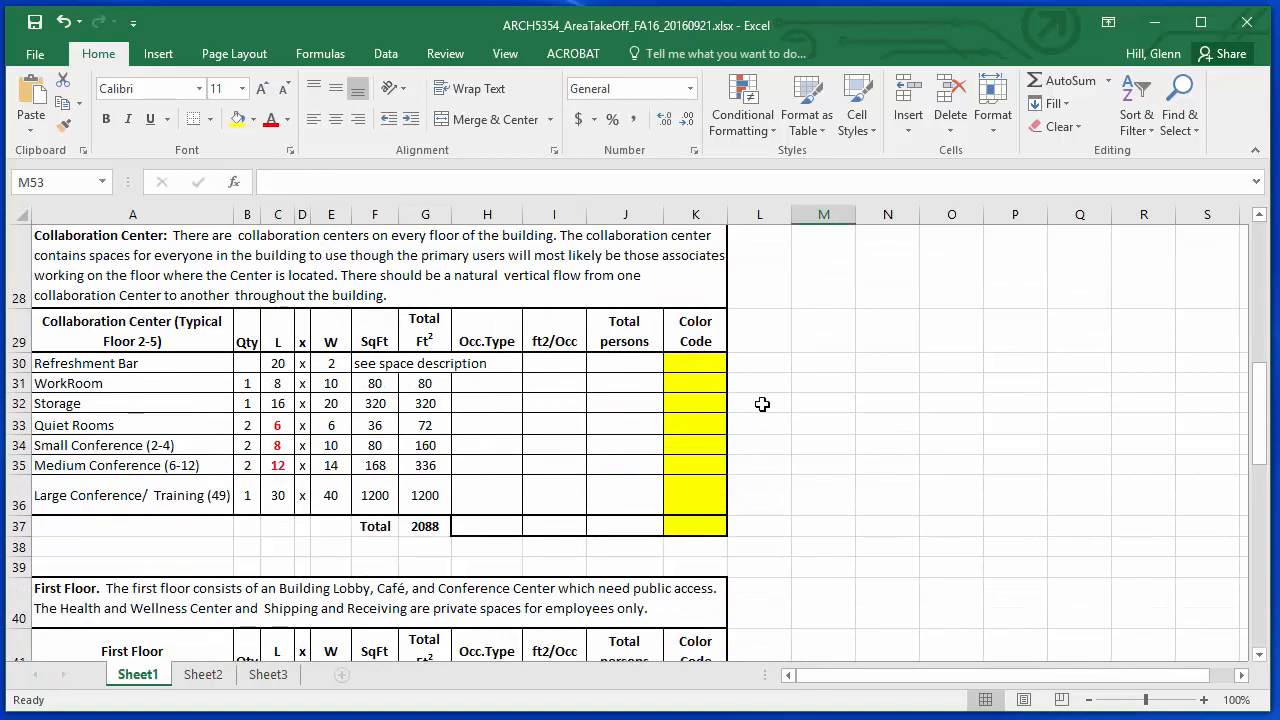
scroll(762, 404, "down", 4)
scroll(762, 404, "up", 12)
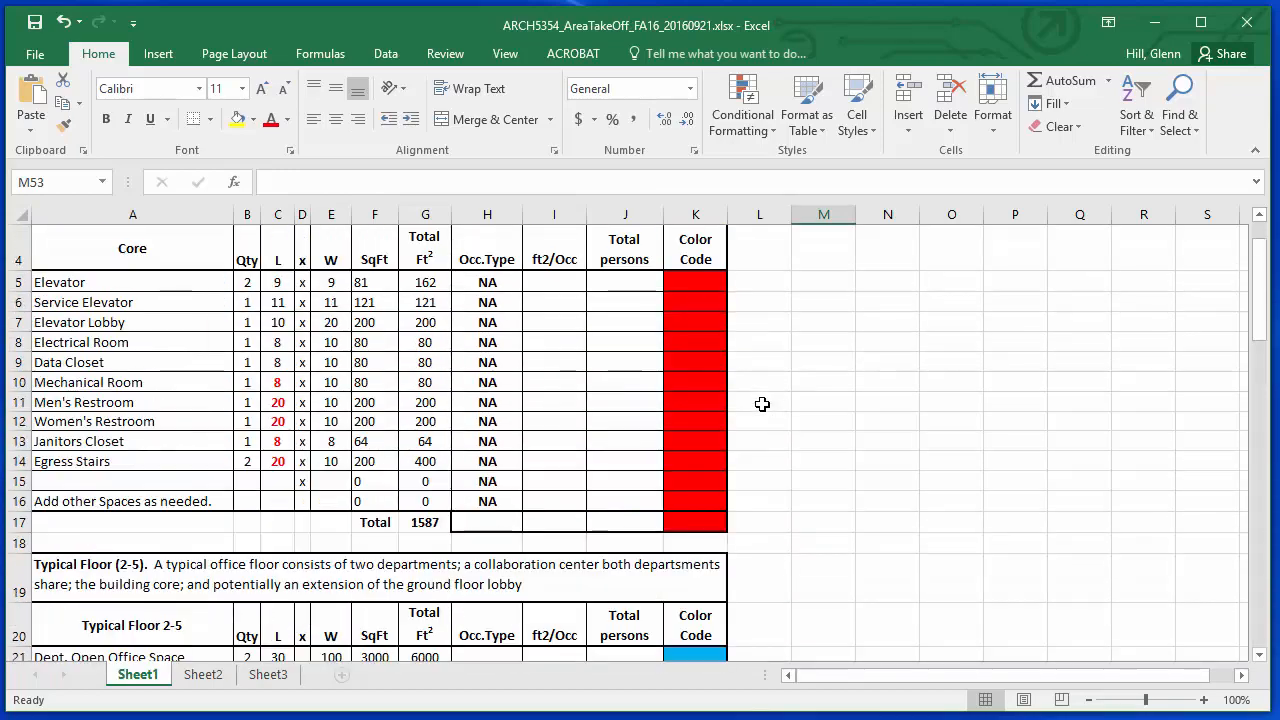
scroll(762, 404, "up", 1)
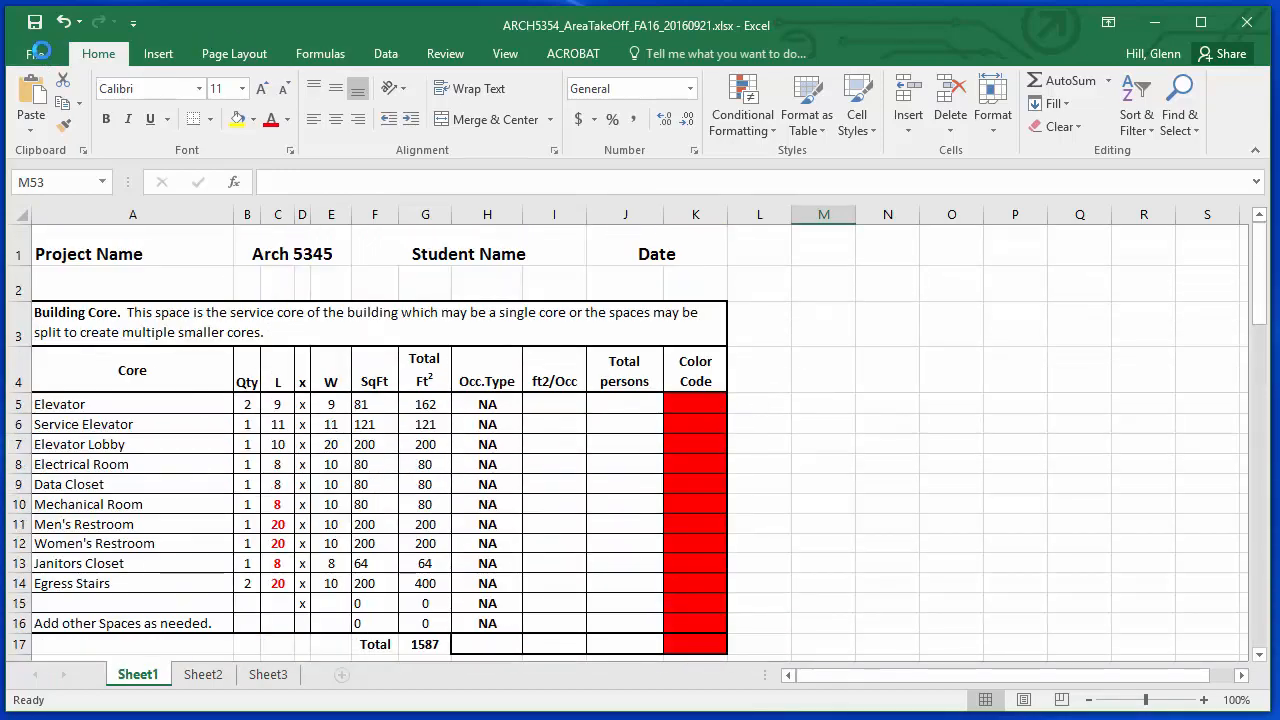
left_click(39, 53)
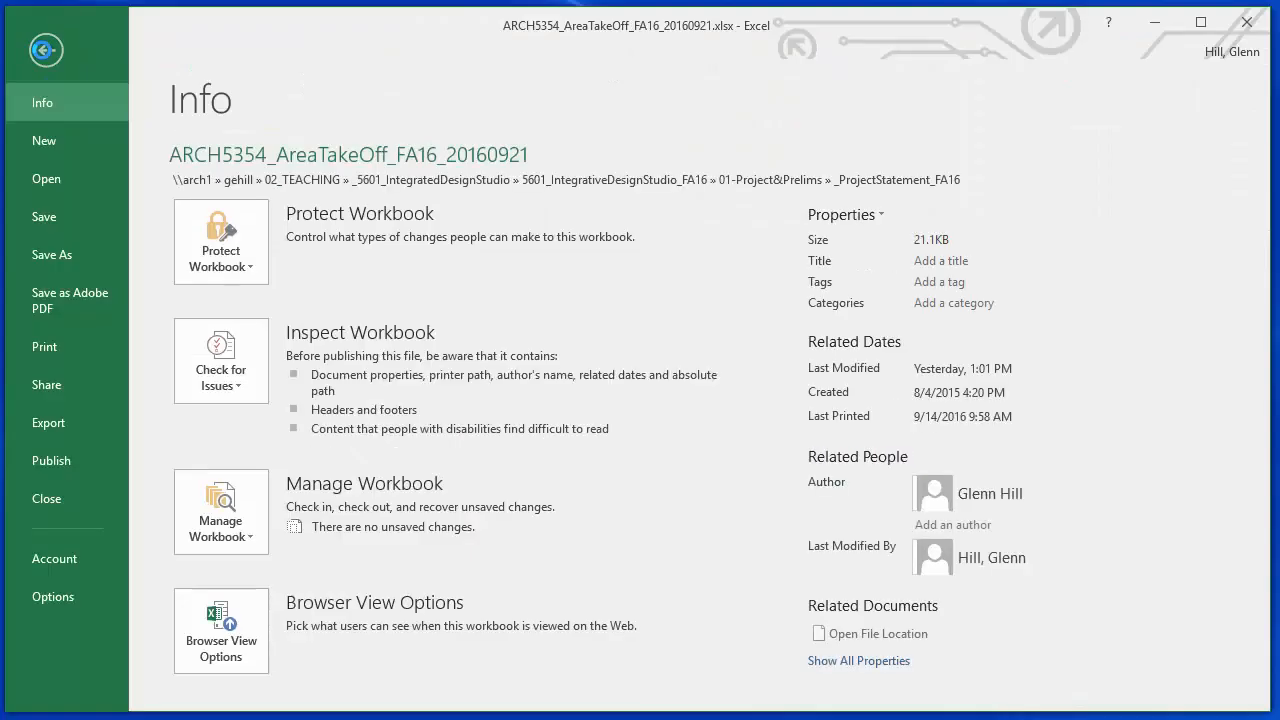
left_click(53, 219)
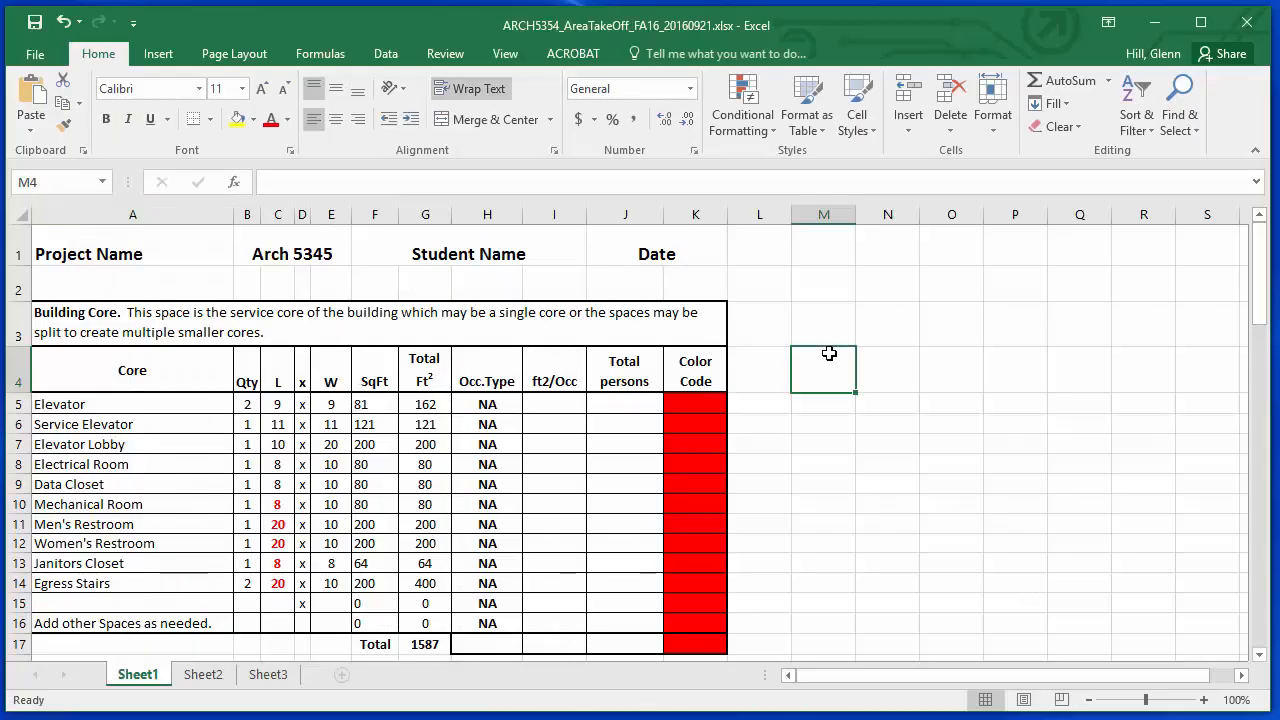